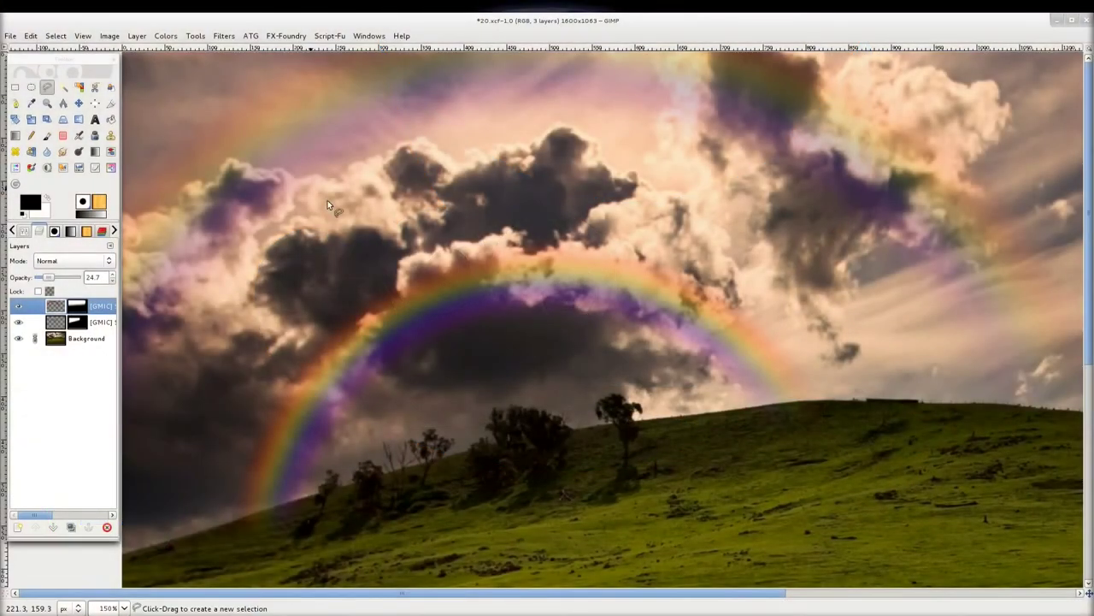
# Switch from GIMP to Firefox to view the fire-themed reference picture.
pyautogui.hotkey('alt', 'Tab')
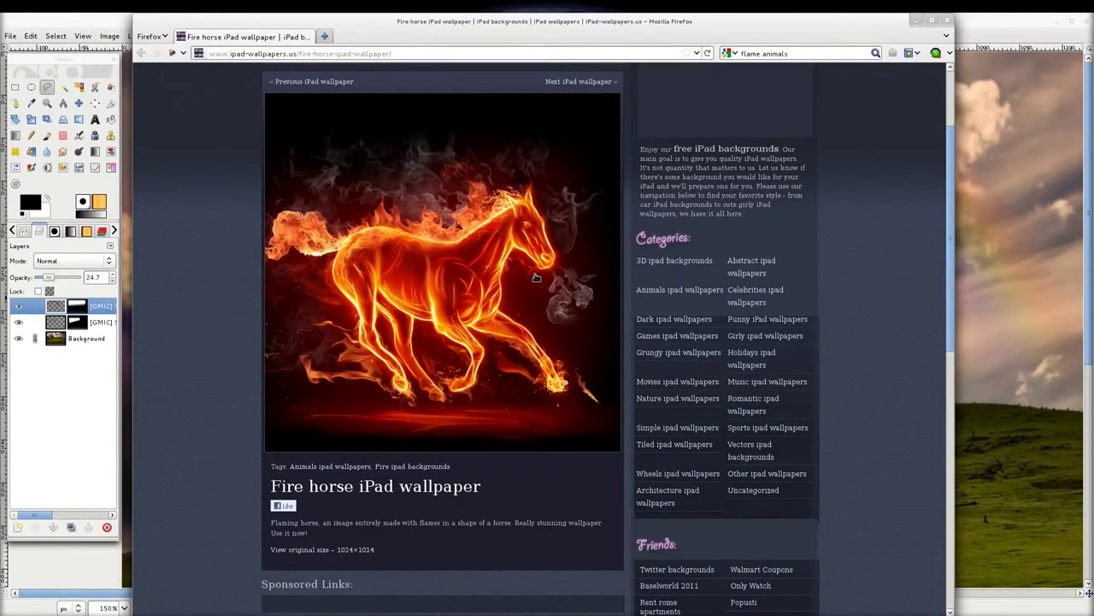
pyautogui.scroll(-5, 913, 275)
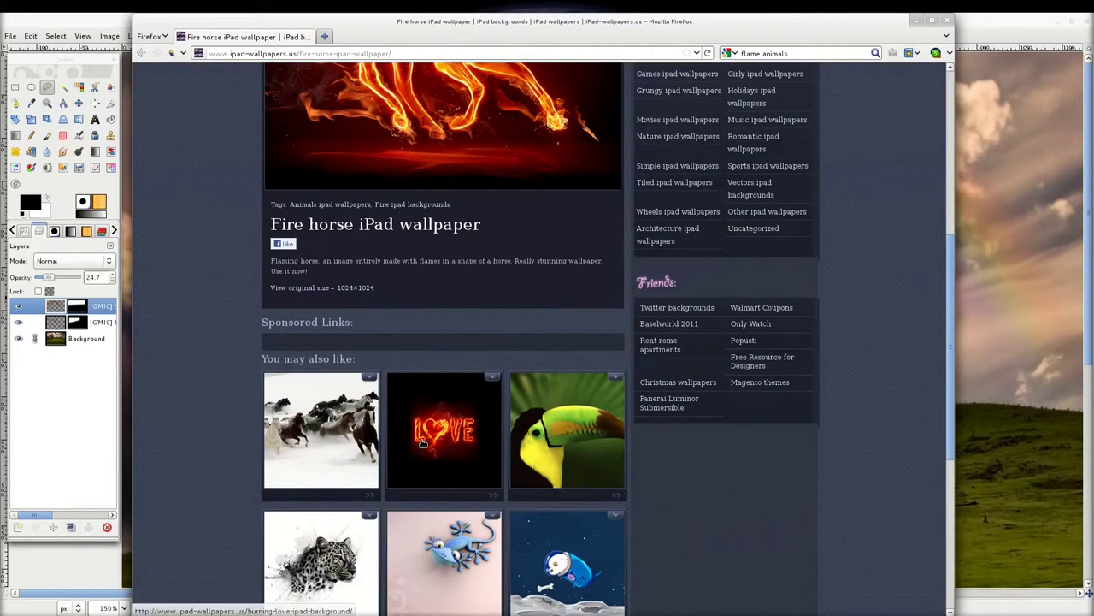
pyautogui.scroll(-3, 843, 390)
pyautogui.click(916, 19)
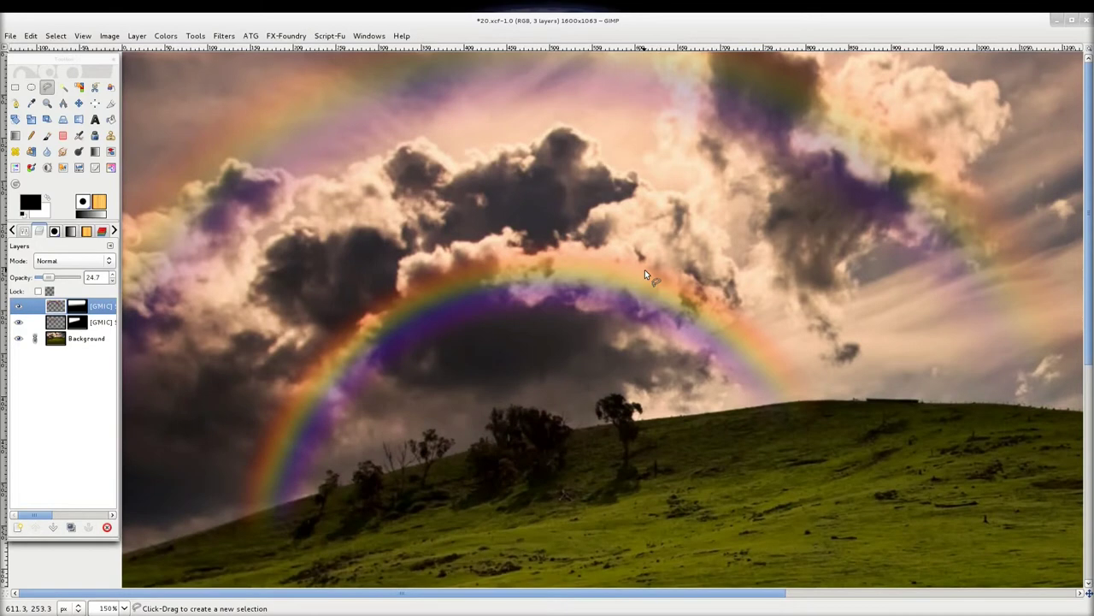
pyautogui.hotkey('alt', 'Tab')
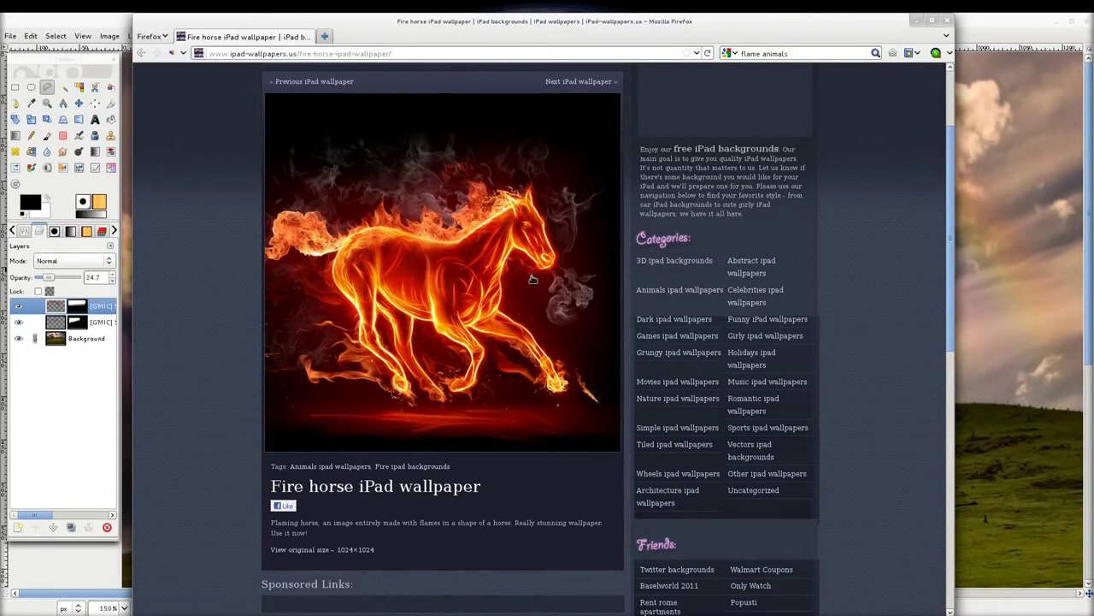
# Look over the fire horse page, then minimize Firefox to reveal the GIMP rainbow landscape.
pyautogui.scroll(-3, 851, 331)
pyautogui.scroll(-2, 860, 332)
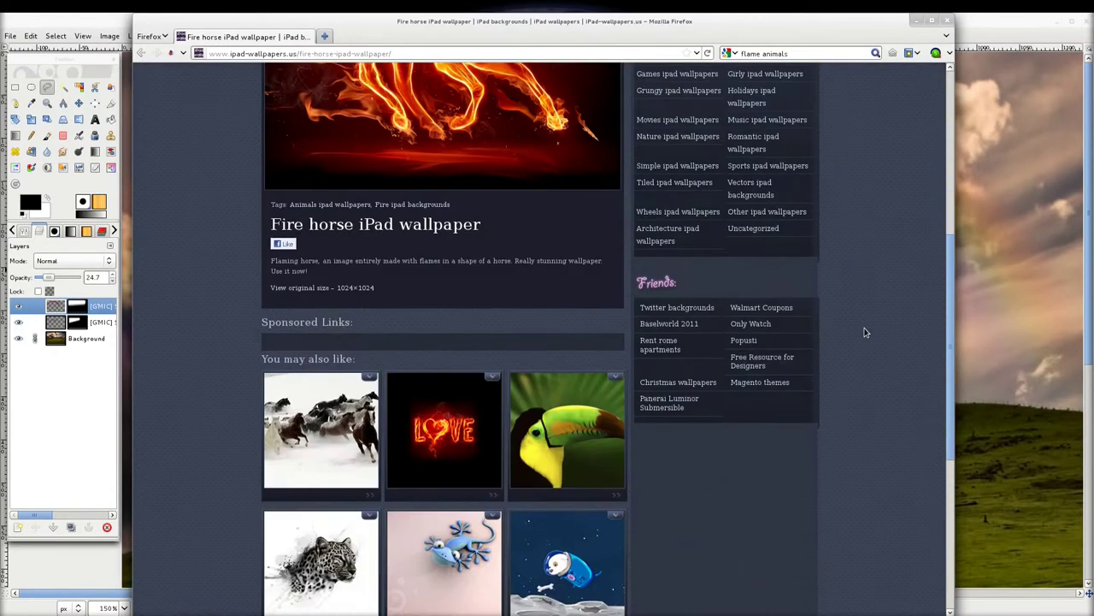
pyautogui.scroll(-4, 862, 332)
pyautogui.scroll(2, 864, 332)
pyautogui.scroll(2, 864, 332)
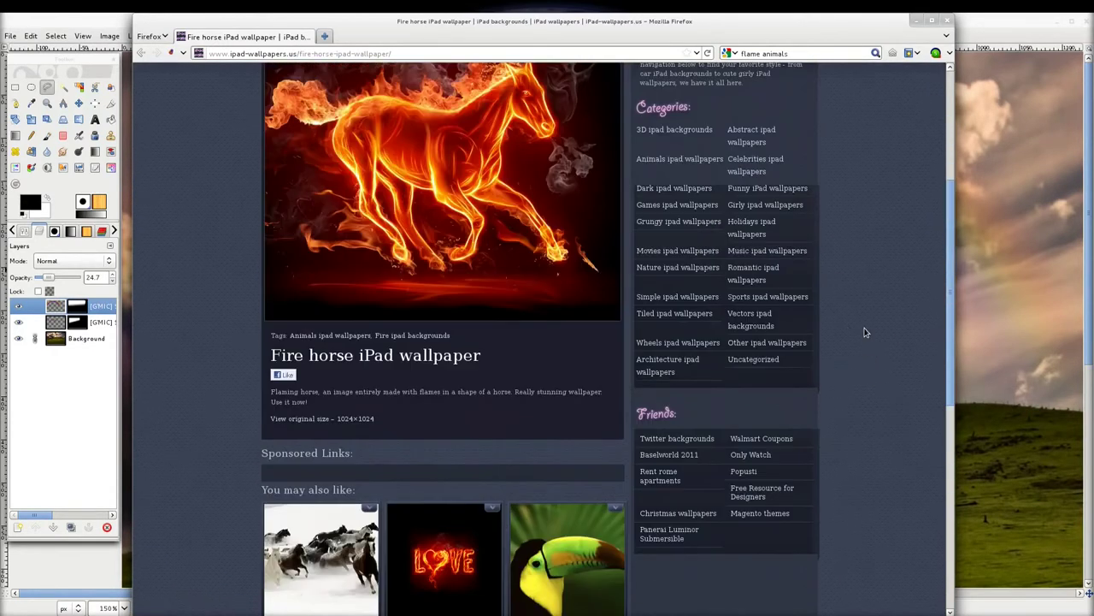
pyautogui.scroll(3, 864, 332)
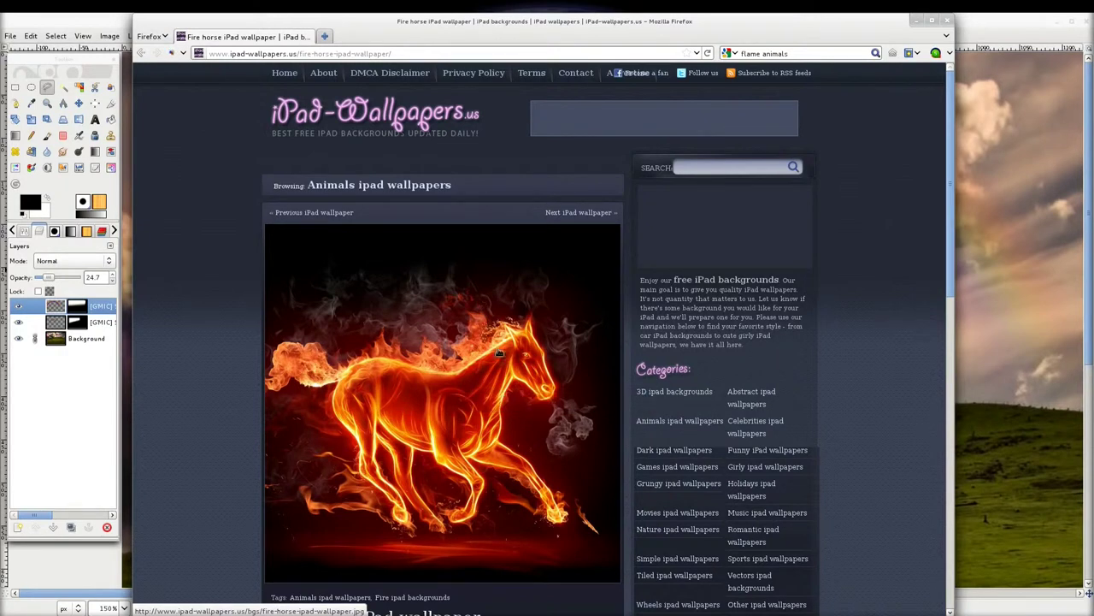
pyautogui.click(979, 33)
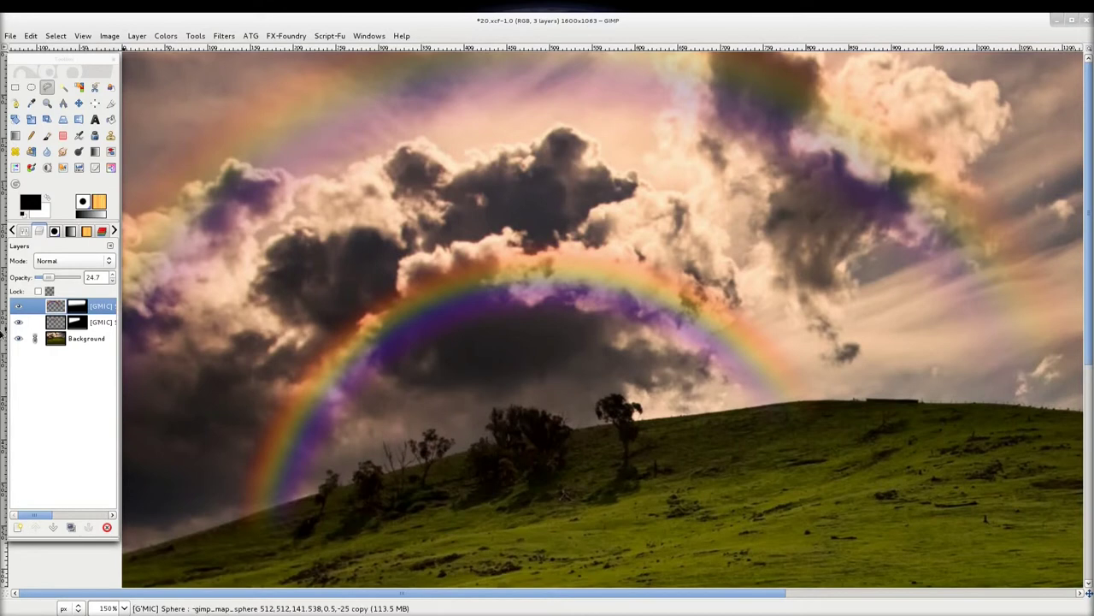
# Hide both G'MIC layers and create a transparent 1600×1063 layer named 'GMIC Duga'.
pyautogui.click(19, 308)
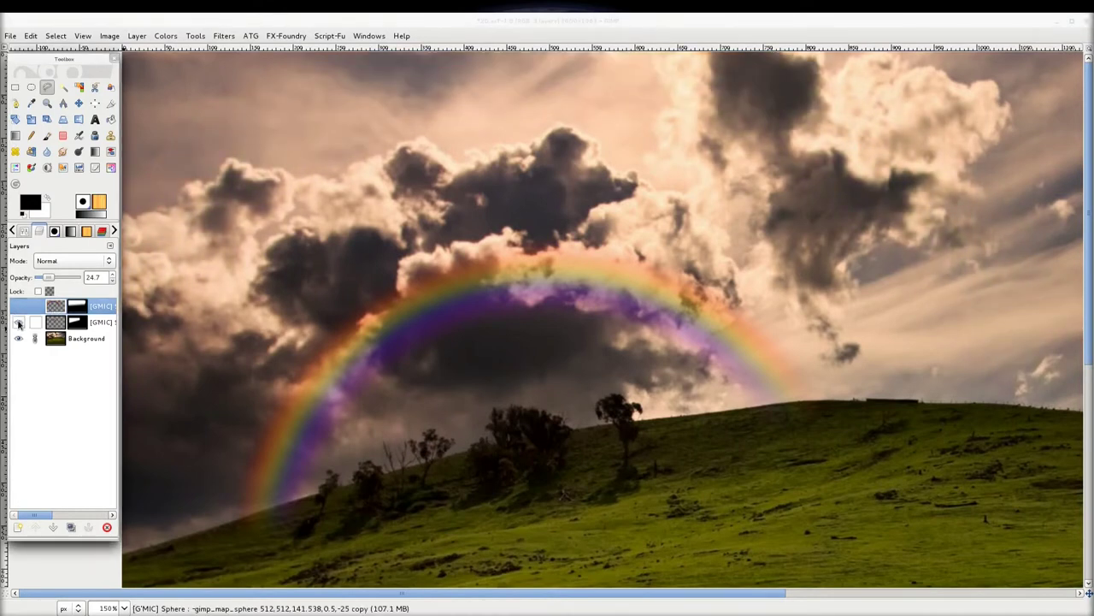
pyautogui.click(18, 324)
pyautogui.click(19, 526)
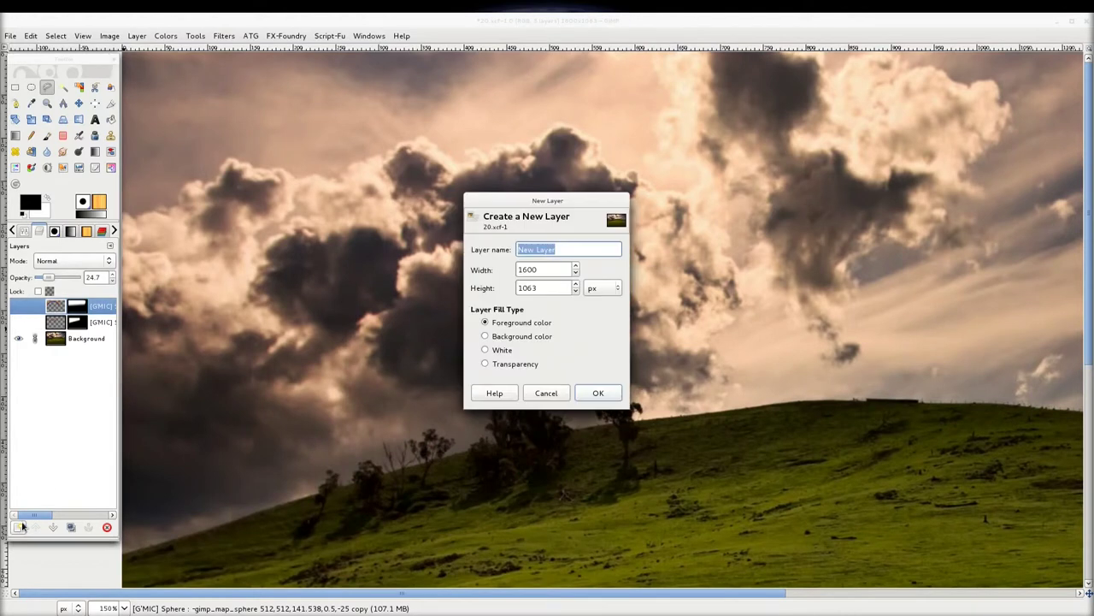
pyautogui.click(485, 364)
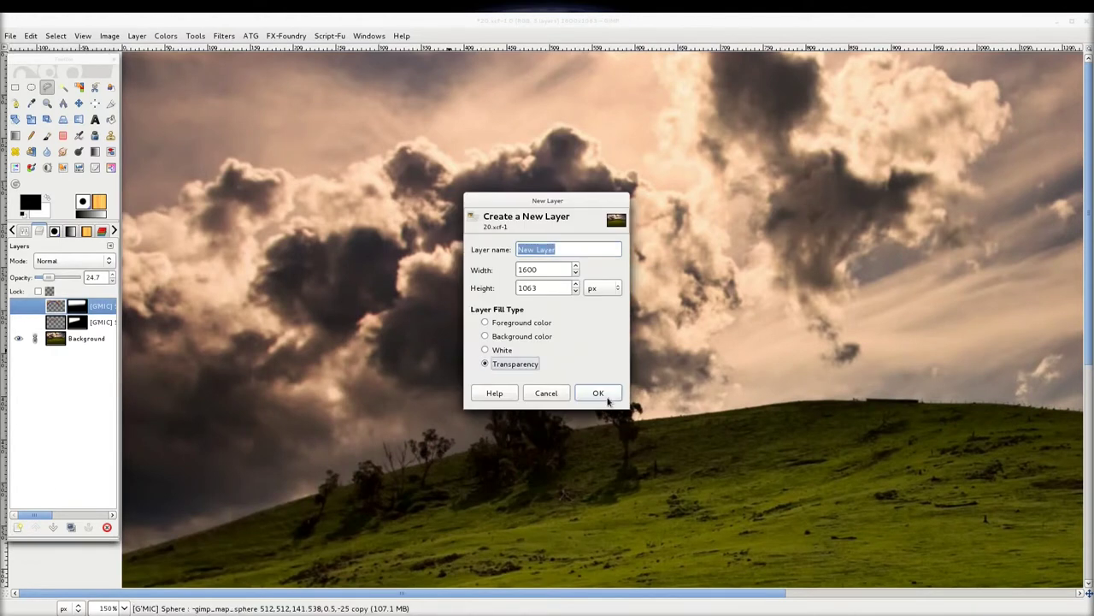
pyautogui.write('GMIC D')
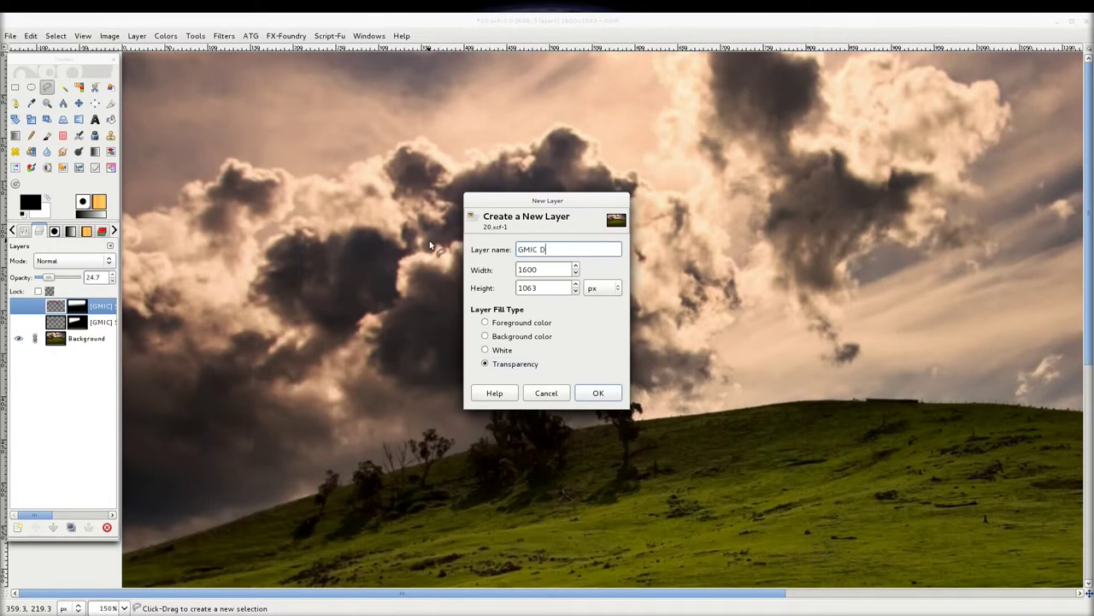
pyautogui.write('uga')
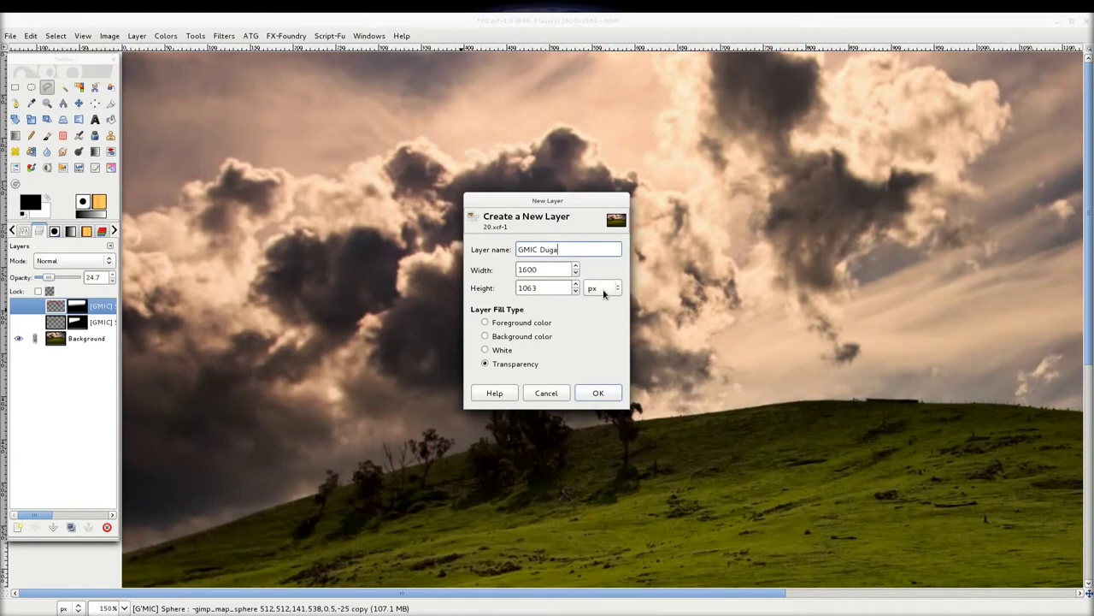
pyautogui.click(598, 393)
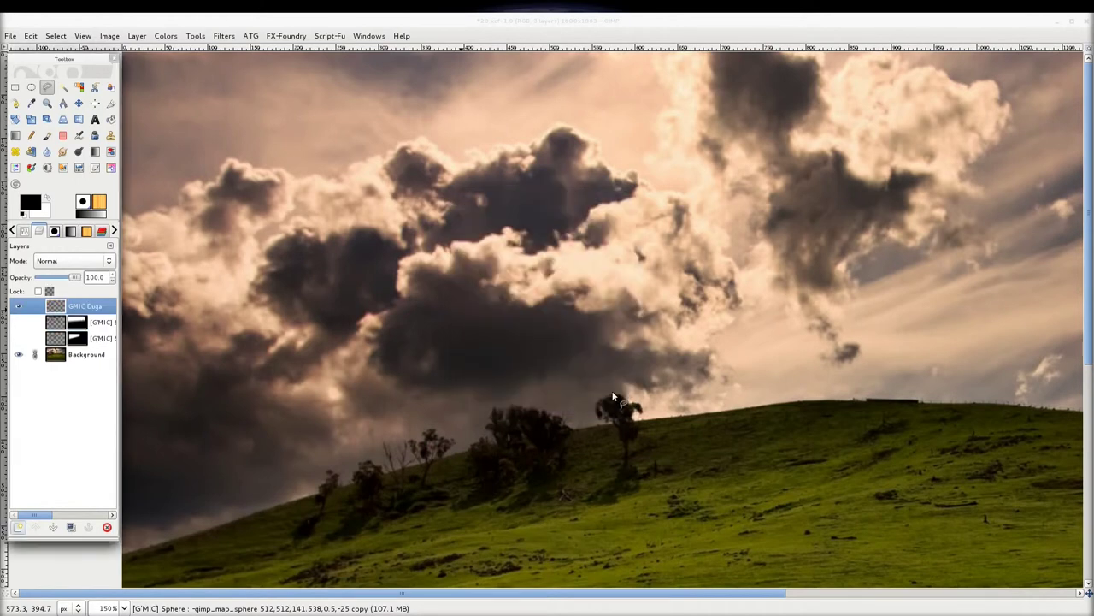
# Open G'MIC from the Filters menu and select Rainbow under the Rendering category.
pyautogui.click(223, 36)
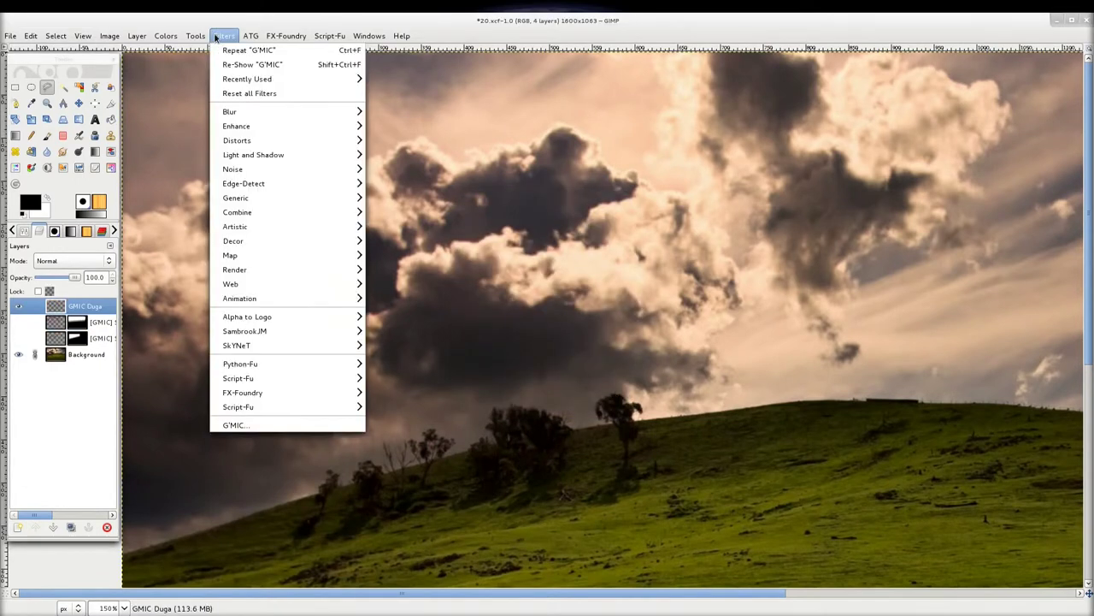
pyautogui.click(282, 425)
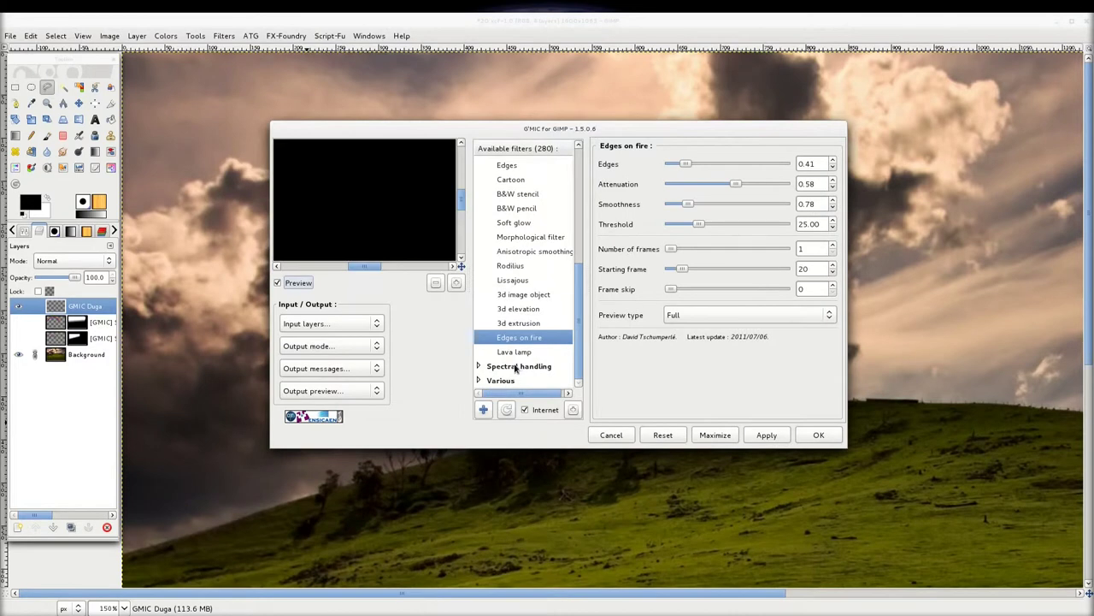
pyautogui.scroll(3, 536, 320)
pyautogui.scroll(1, 535, 320)
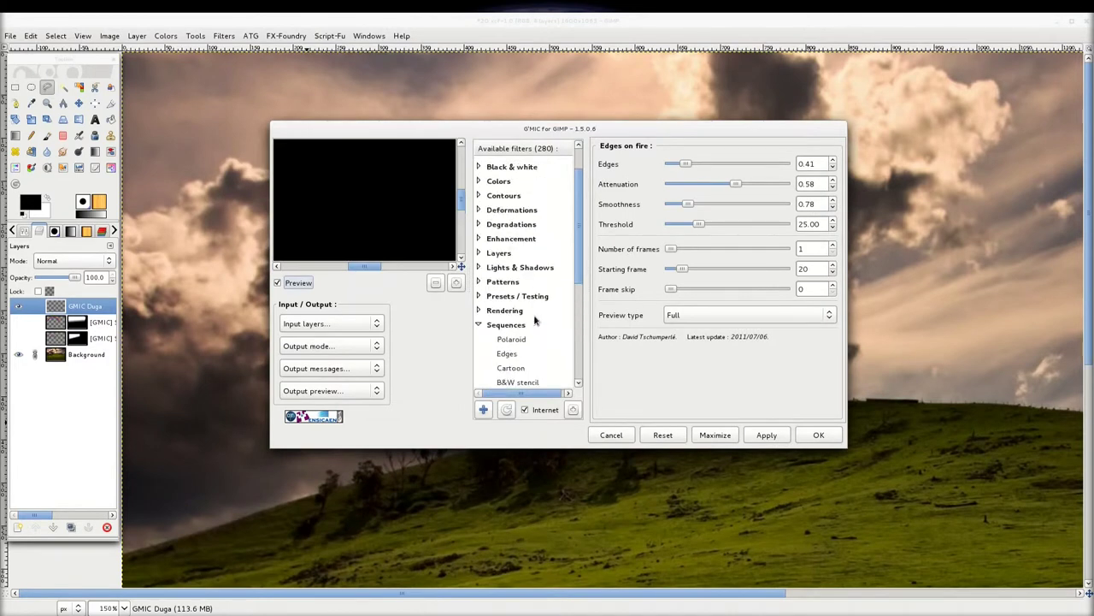
pyautogui.click(479, 313)
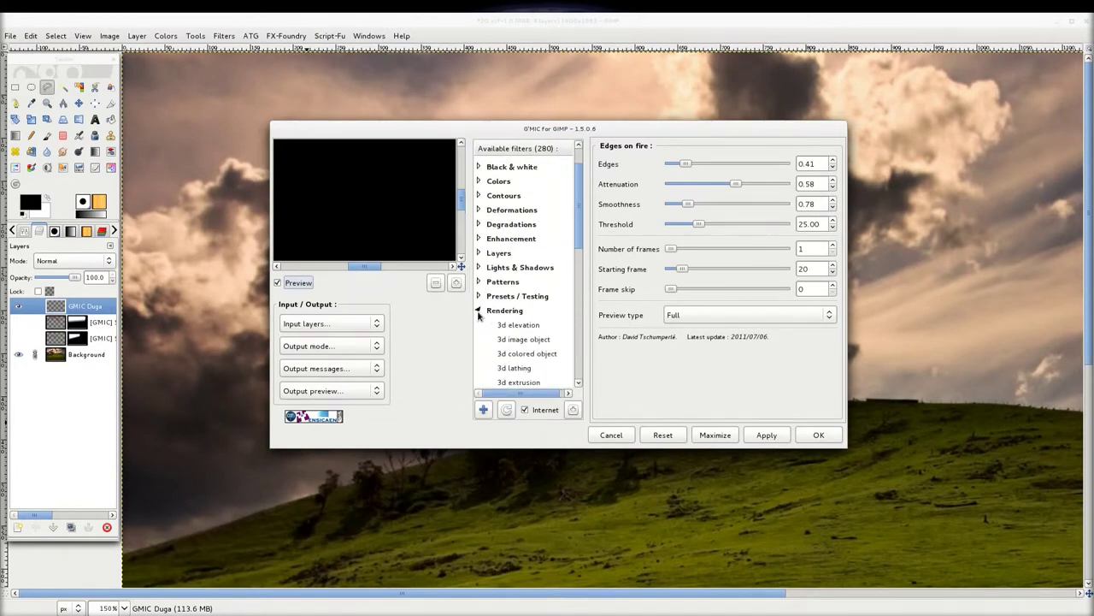
pyautogui.scroll(-4, 504, 317)
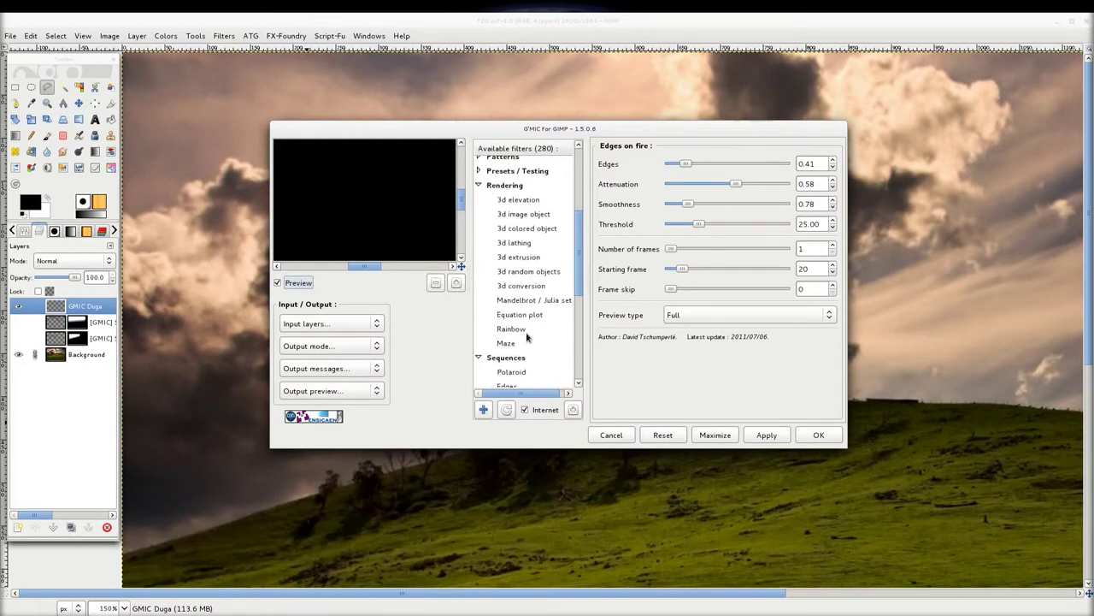
pyautogui.click(519, 332)
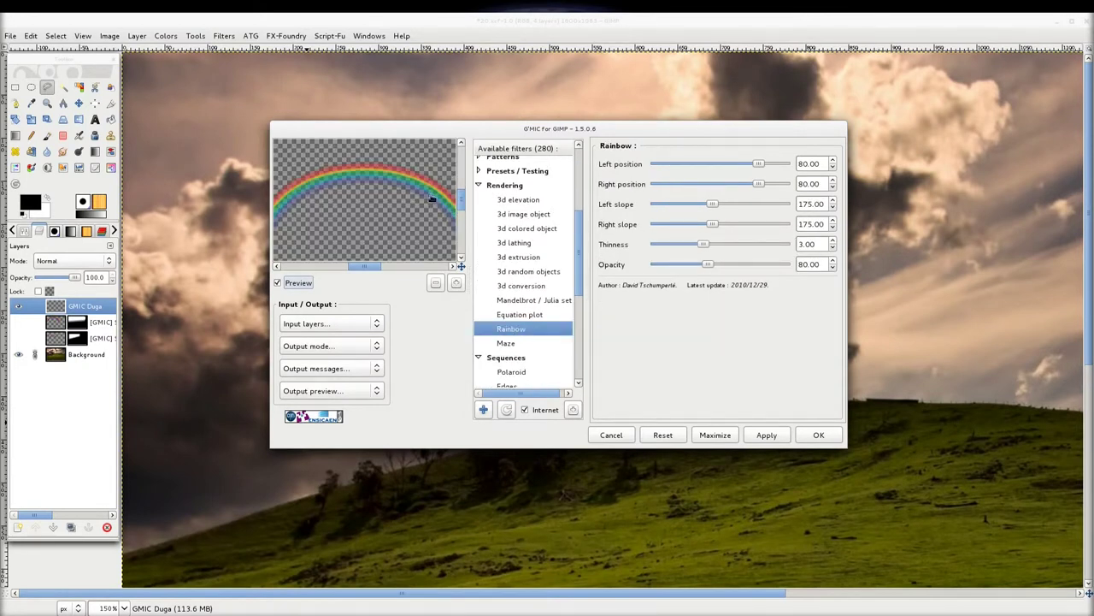
# Try adjusting the Rainbow opacity and right-side curve in the preview.
pyautogui.click(714, 266)
pyautogui.moveTo(714, 267)
pyautogui.mouseDown()
pyautogui.moveTo(777, 268)
pyautogui.moveTo(740, 267)
pyautogui.moveTo(732, 245)
pyautogui.moveTo(702, 244)
pyautogui.mouseUp()
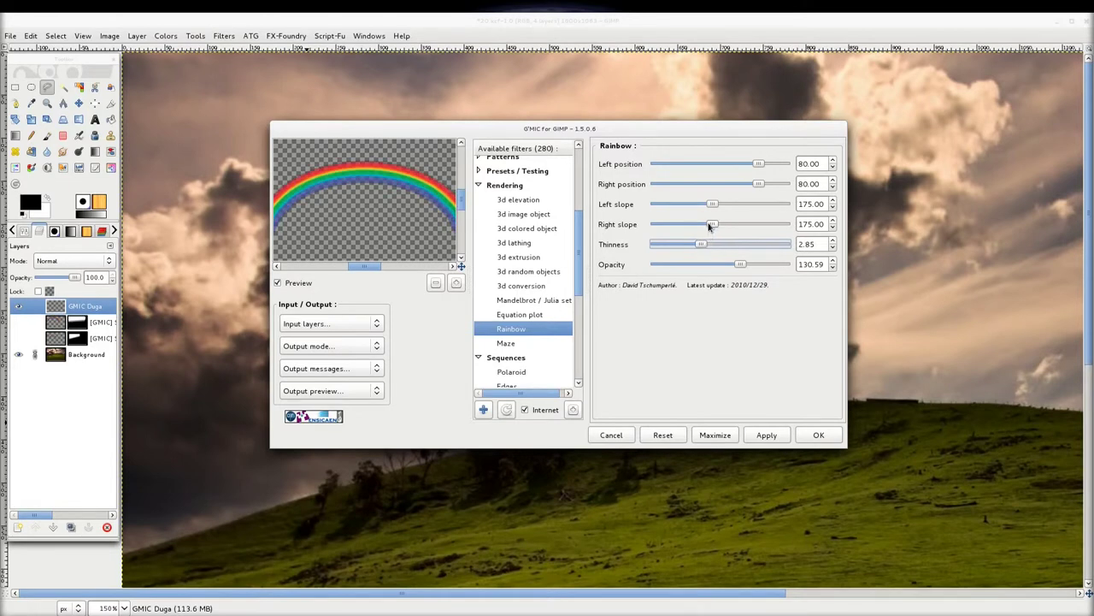
pyautogui.moveTo(710, 224)
pyautogui.mouseDown()
pyautogui.moveTo(762, 205)
pyautogui.moveTo(706, 205)
pyautogui.moveTo(738, 184)
pyautogui.moveTo(710, 166)
pyautogui.moveTo(737, 165)
pyautogui.mouseUp()
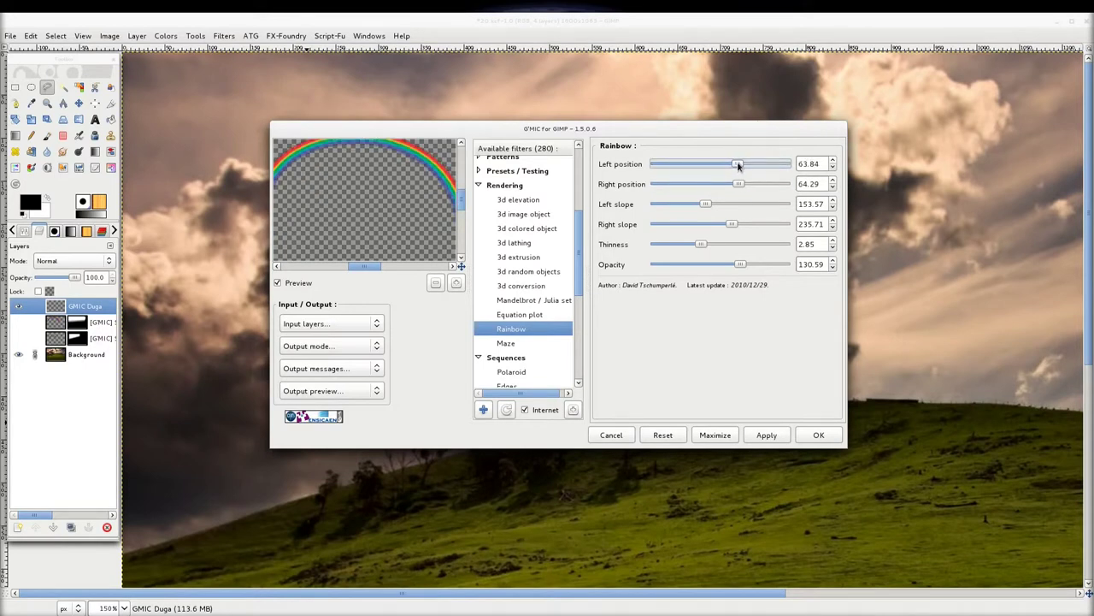
pyautogui.click(681, 437)
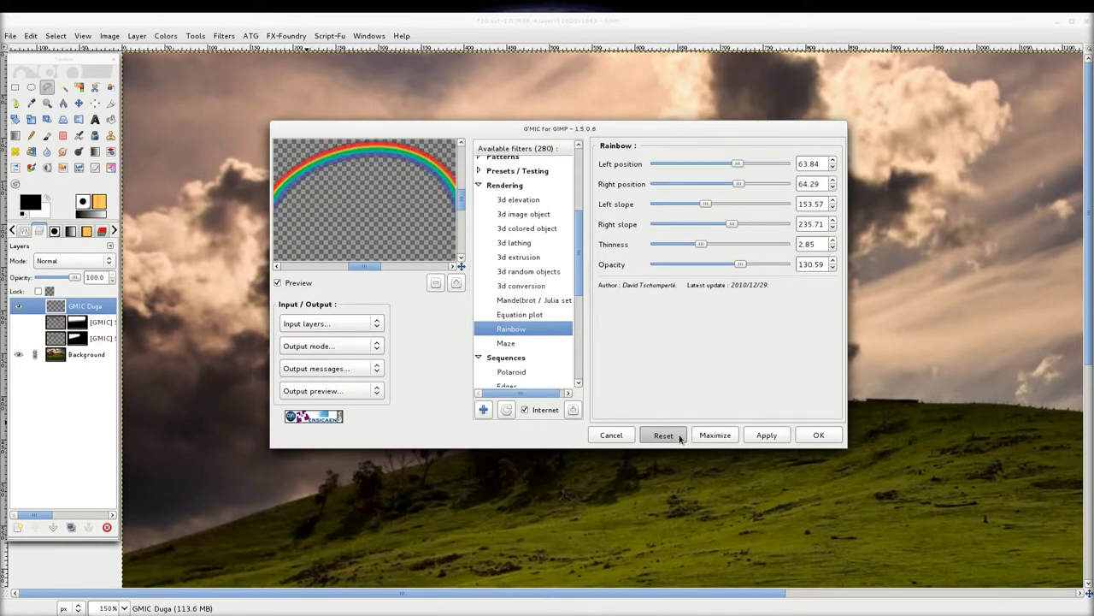
# Reset the Rainbow settings, set opacity to 199 and render the rainbow onto GMIC Duga.
pyautogui.click(709, 266)
pyautogui.moveTo(710, 266); pyautogui.dragTo(812, 267)
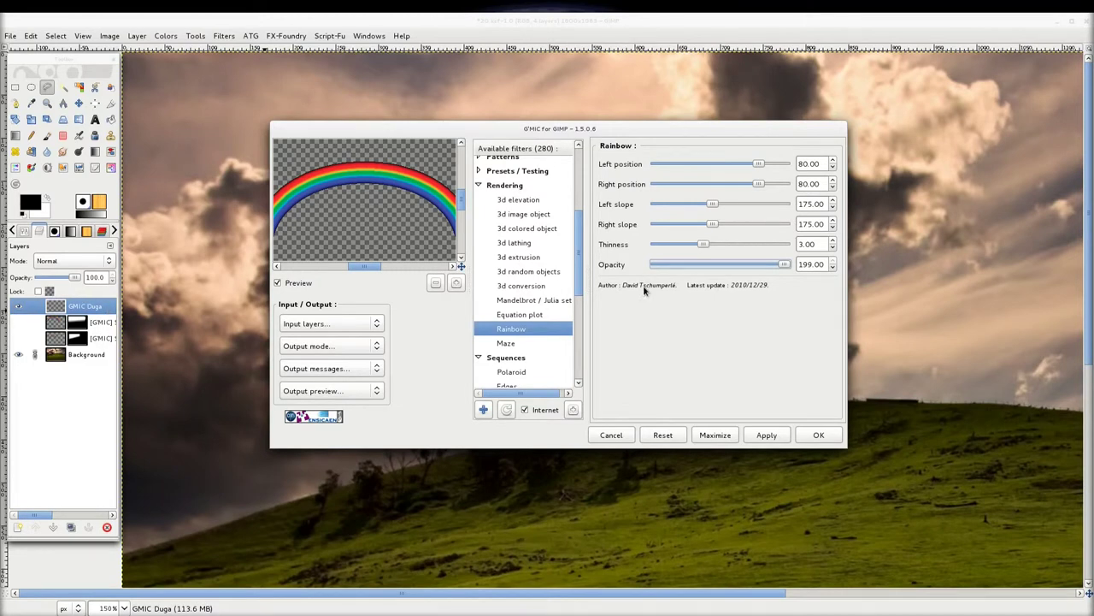
pyautogui.moveTo(786, 265)
pyautogui.mouseDown()
pyautogui.moveTo(765, 266)
pyautogui.moveTo(788, 267)
pyautogui.mouseUp()
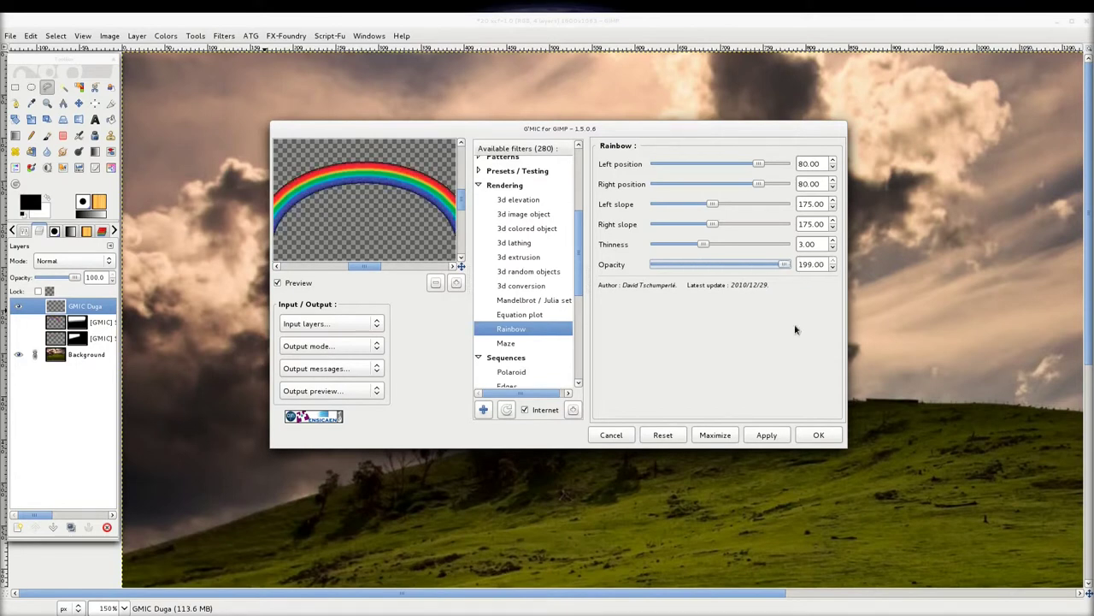
pyautogui.click(770, 436)
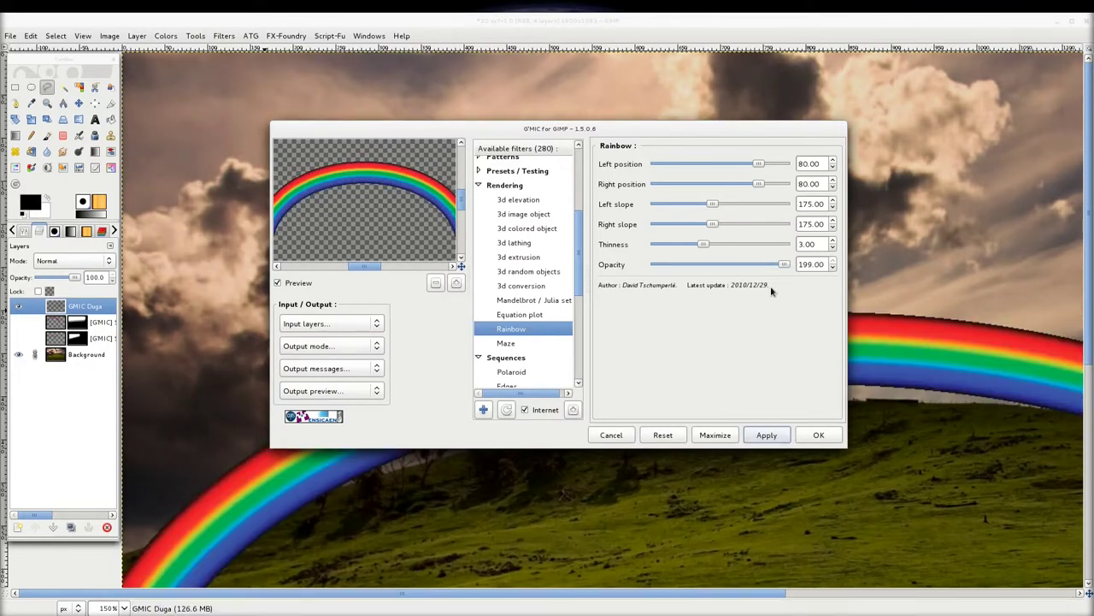
pyautogui.click(817, 433)
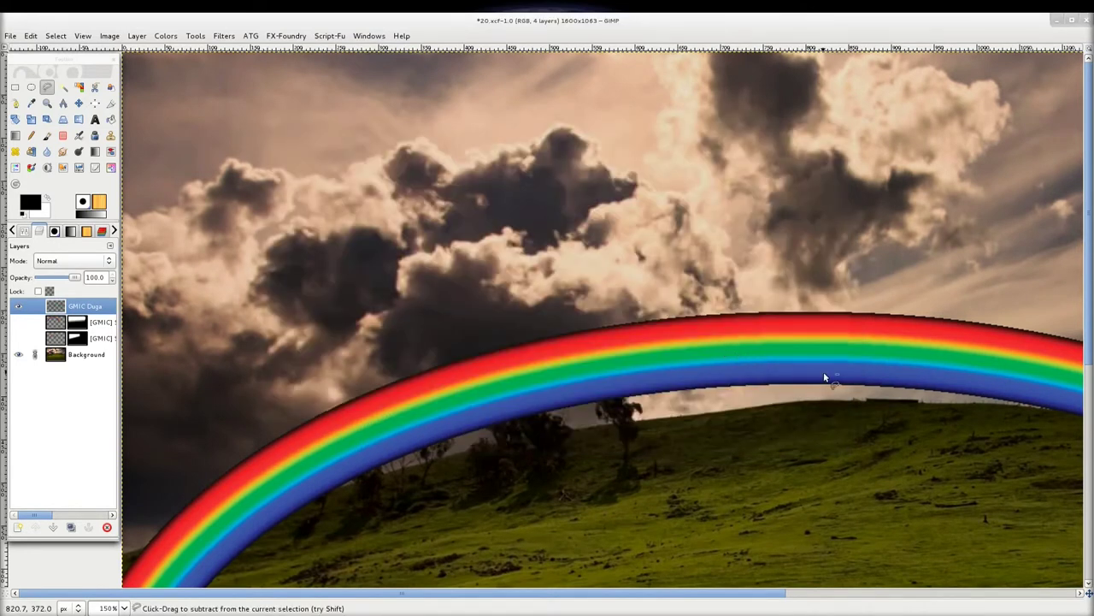
pyautogui.scroll(-4, 826, 376)
pyautogui.scroll(3, 586, 329)
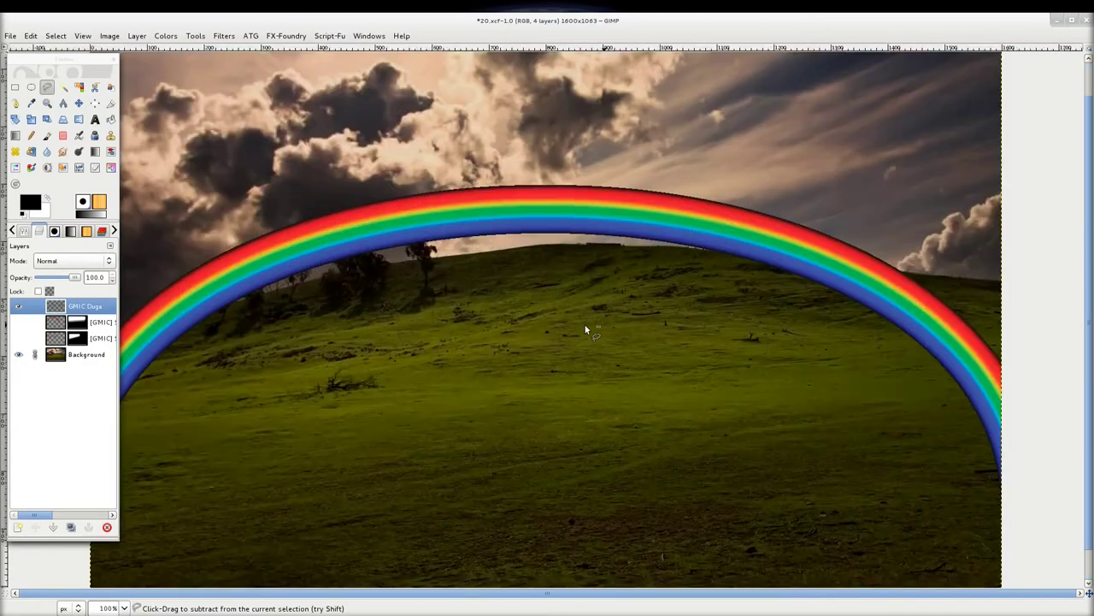
pyautogui.scroll(-2, 585, 325)
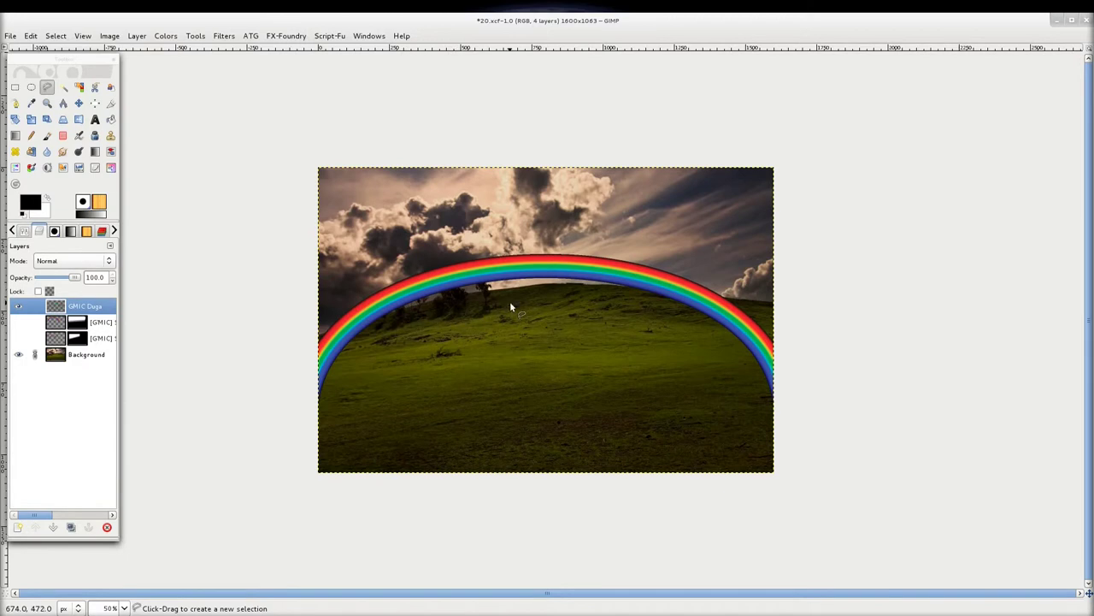
pyautogui.scroll(1, 544, 285)
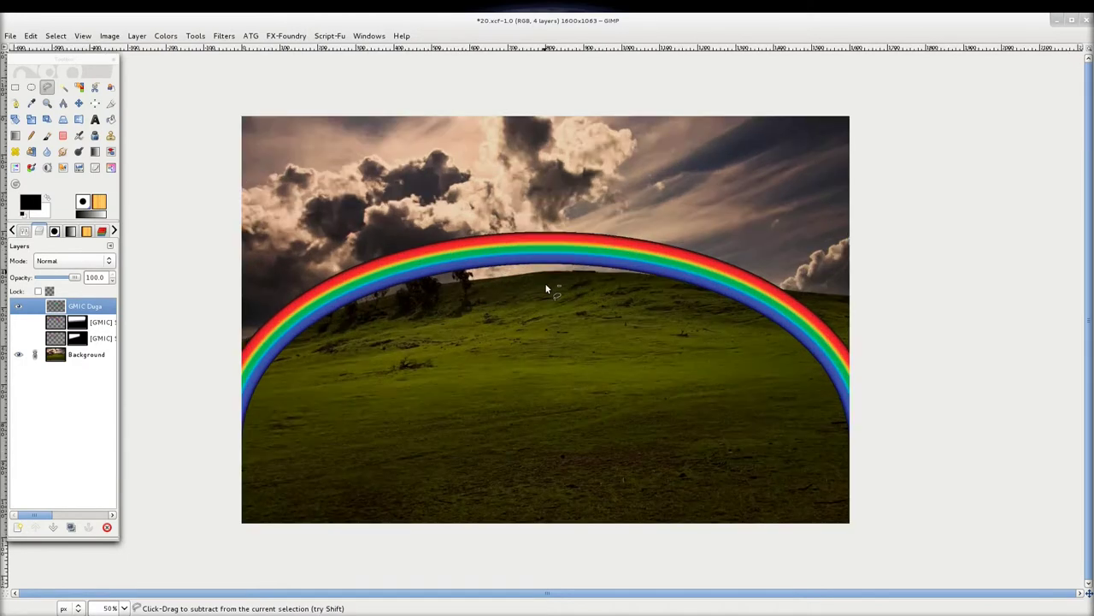
pyautogui.scroll(2, 545, 289)
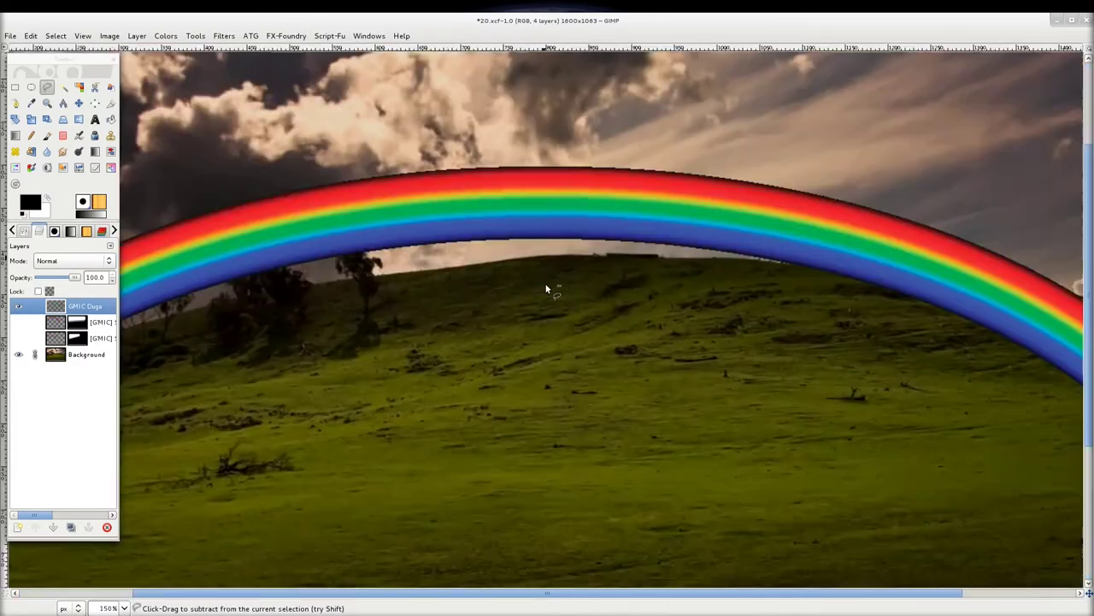
pyautogui.scroll(1, 545, 289)
pyautogui.scroll(1, 546, 289)
pyautogui.scroll(1, 546, 289)
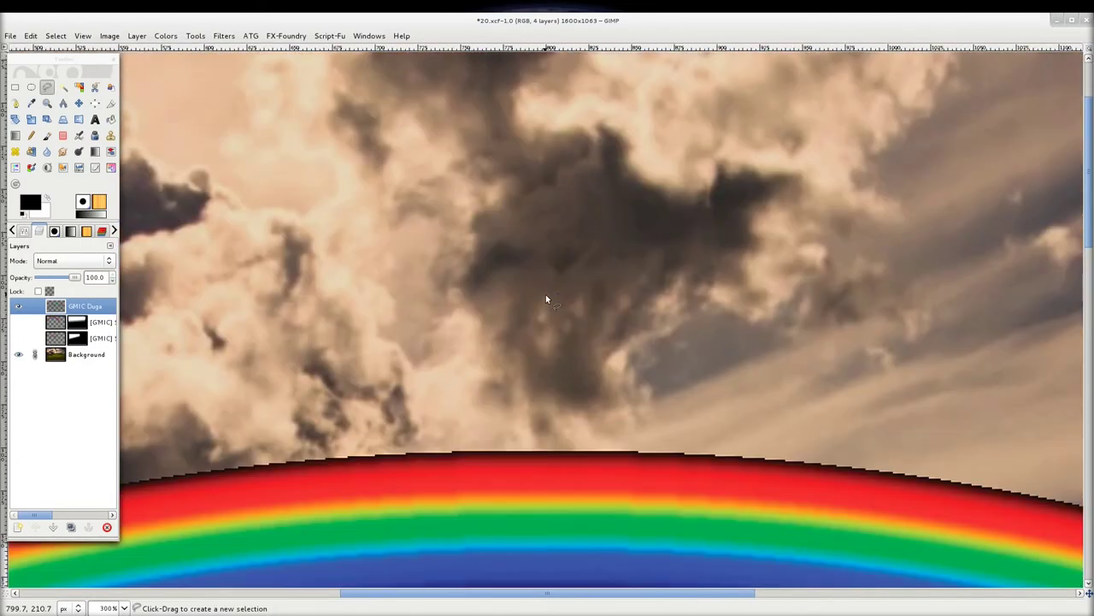
pyautogui.scroll(-3, 545, 295)
pyautogui.scroll(2, 546, 297)
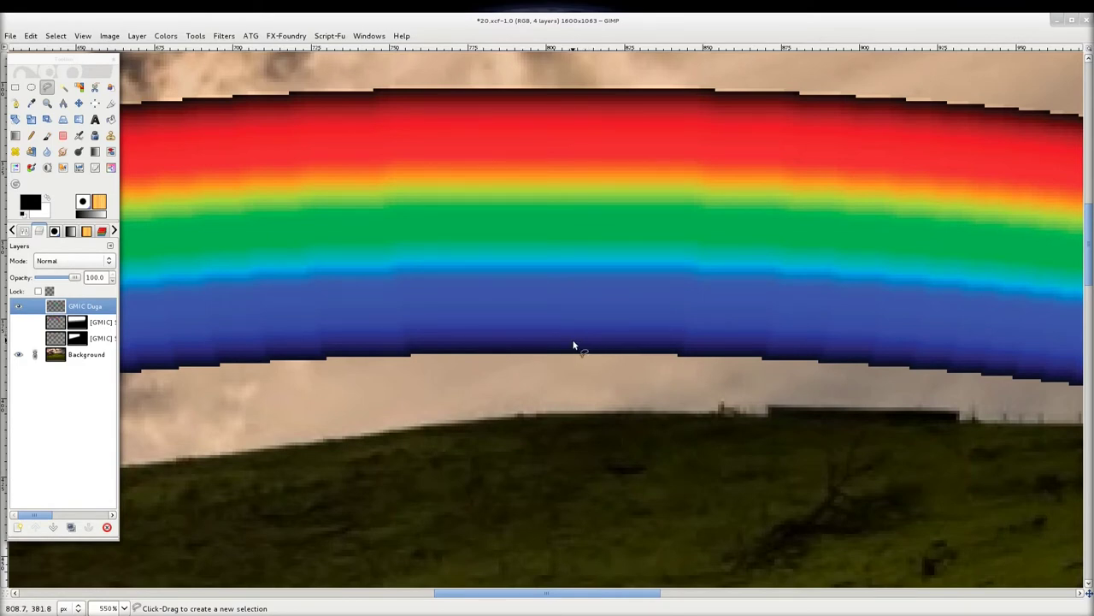
pyautogui.scroll(2, 572, 344)
pyautogui.scroll(-1, 572, 344)
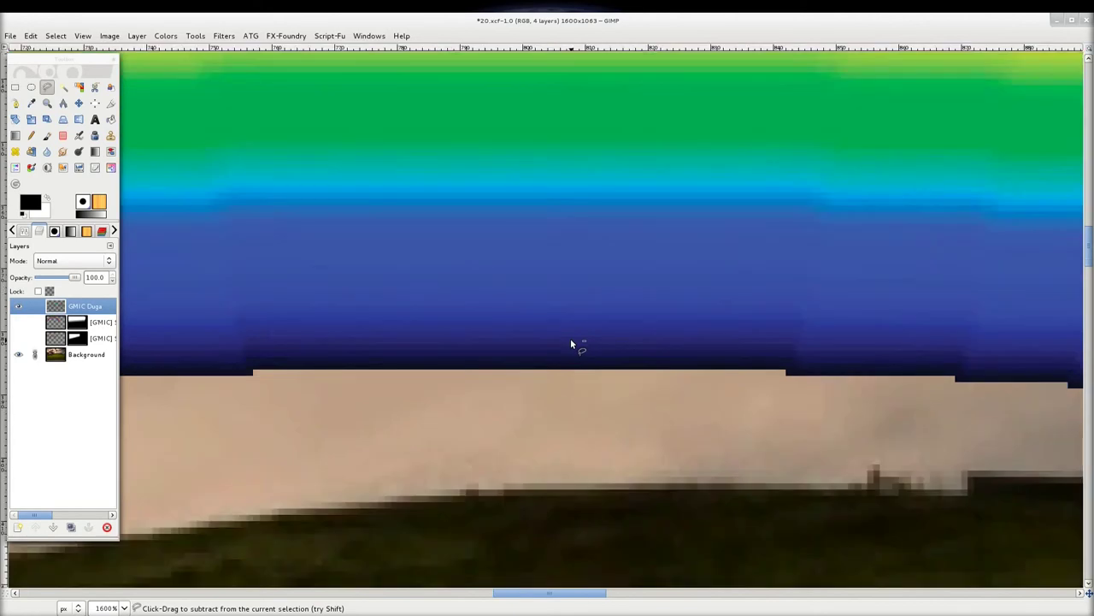
pyautogui.scroll(-1, 572, 344)
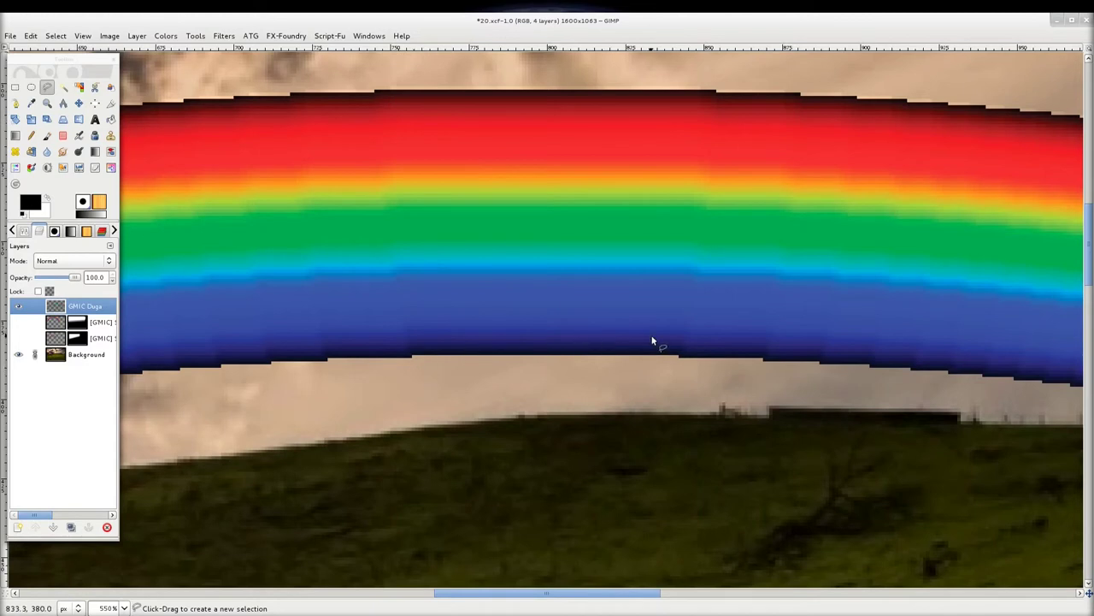
pyautogui.keyDown('ctrl'); pyautogui.scroll(-1, 744, 262); pyautogui.keyUp('ctrl')
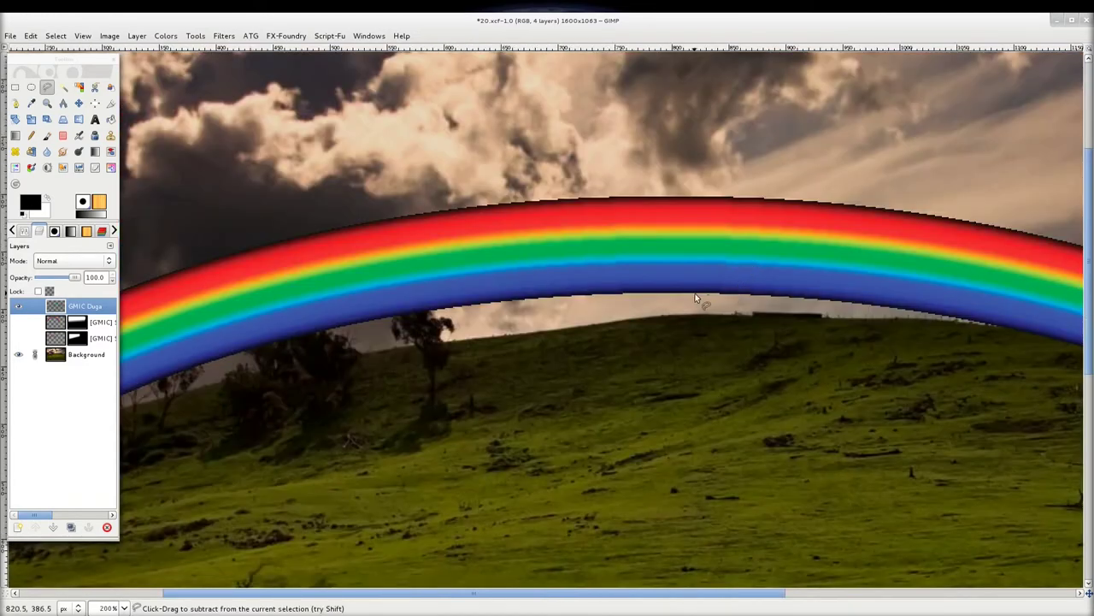
pyautogui.scroll(-5, 695, 293)
pyautogui.scroll(6, 554, 292)
pyautogui.scroll(2, 553, 295)
pyautogui.scroll(5, 553, 296)
pyautogui.scroll(-5, 553, 296)
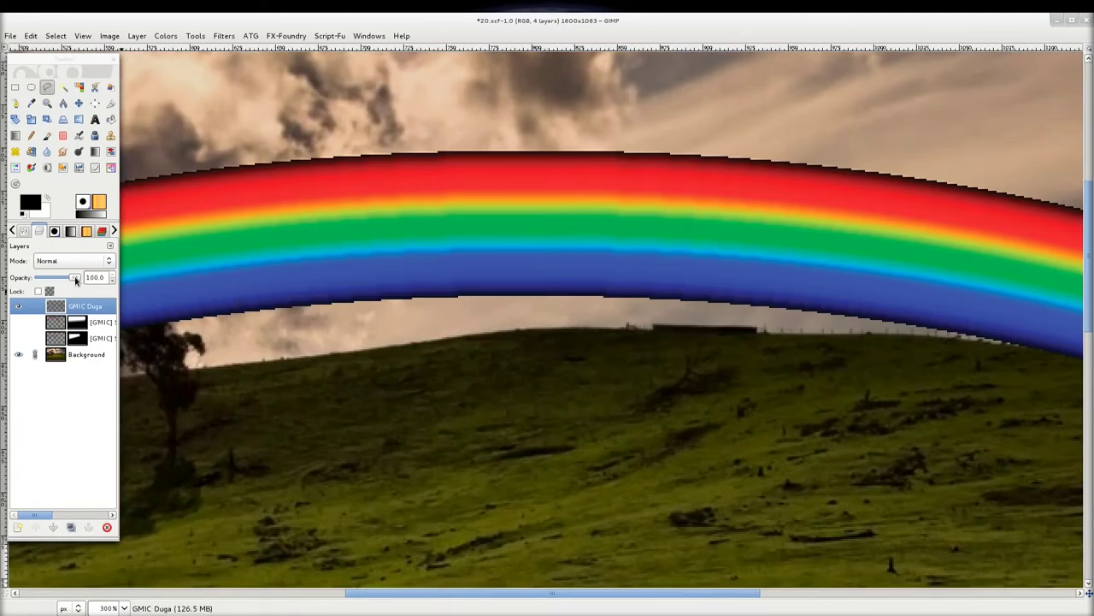
pyautogui.moveTo(75, 277); pyautogui.dragTo(47, 279)
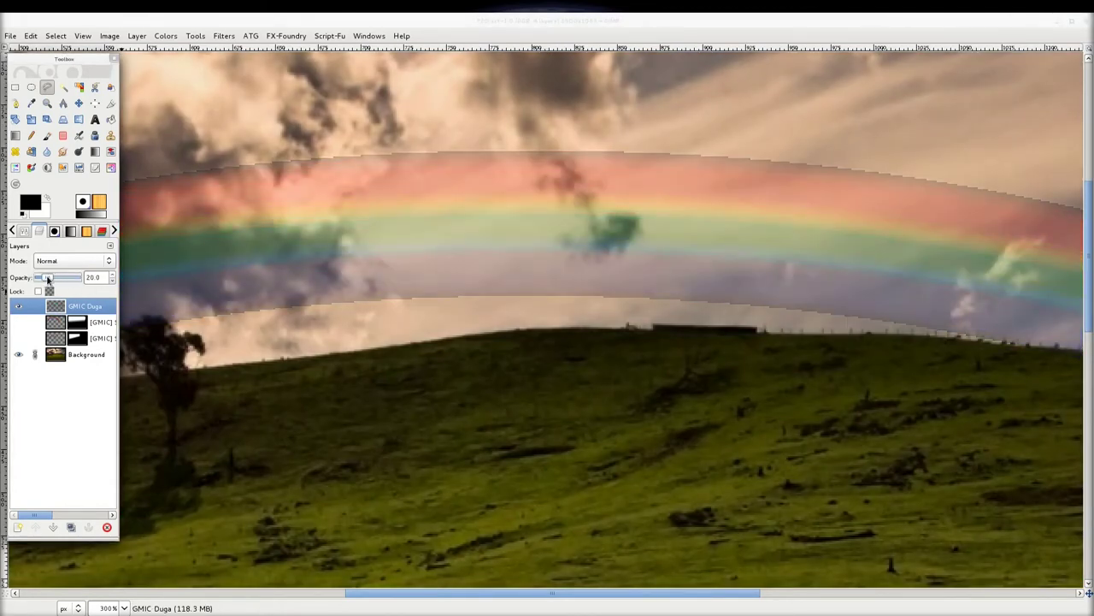
pyautogui.scroll(-5, 547, 276)
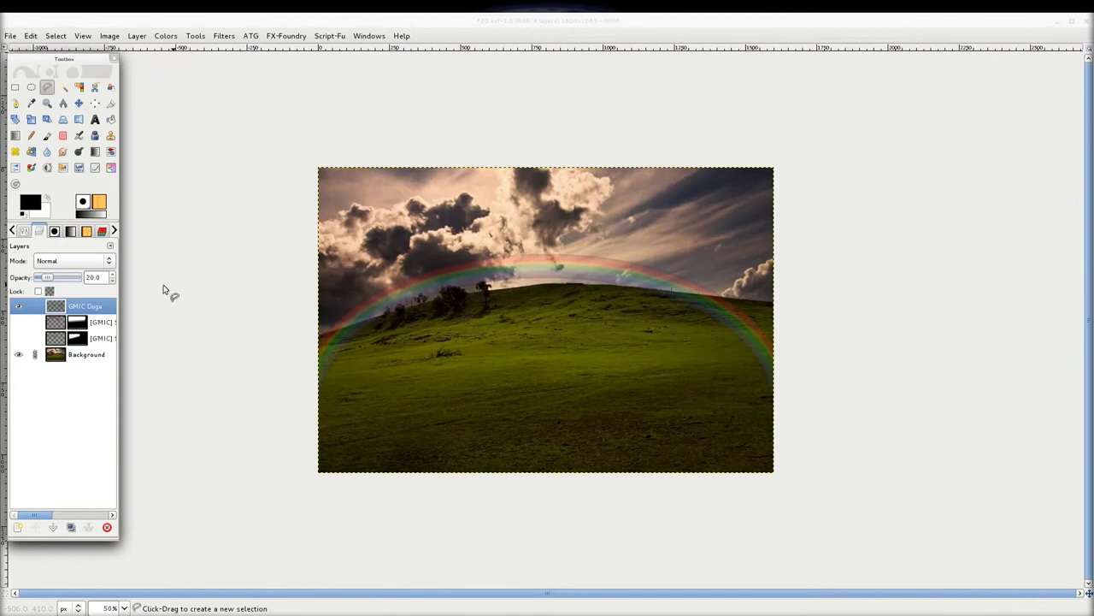
pyautogui.moveTo(48, 279); pyautogui.dragTo(47, 279)
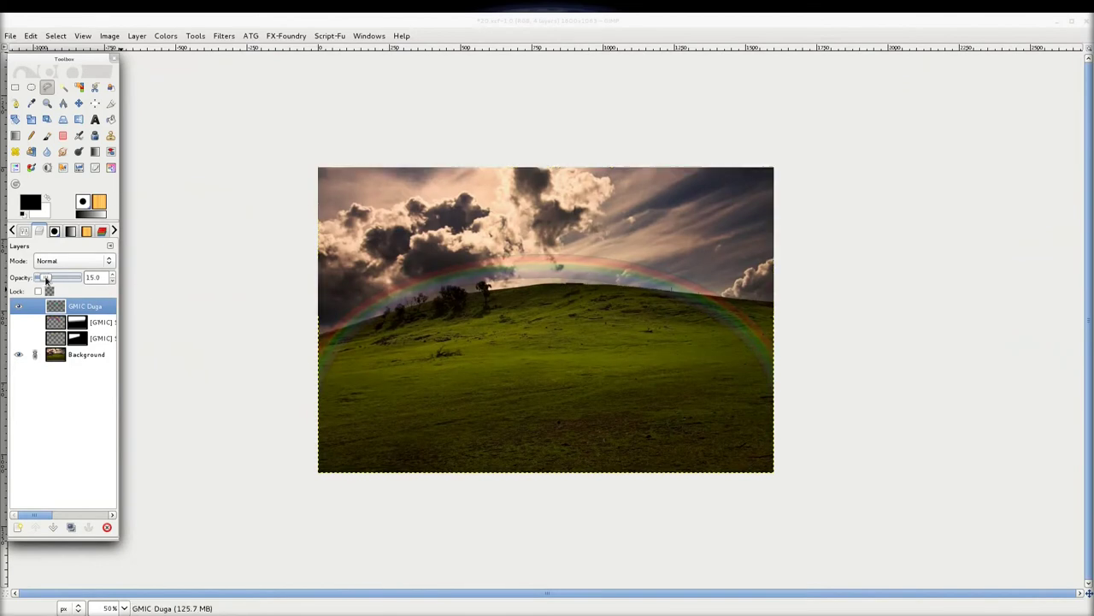
pyautogui.scroll(4, 638, 275)
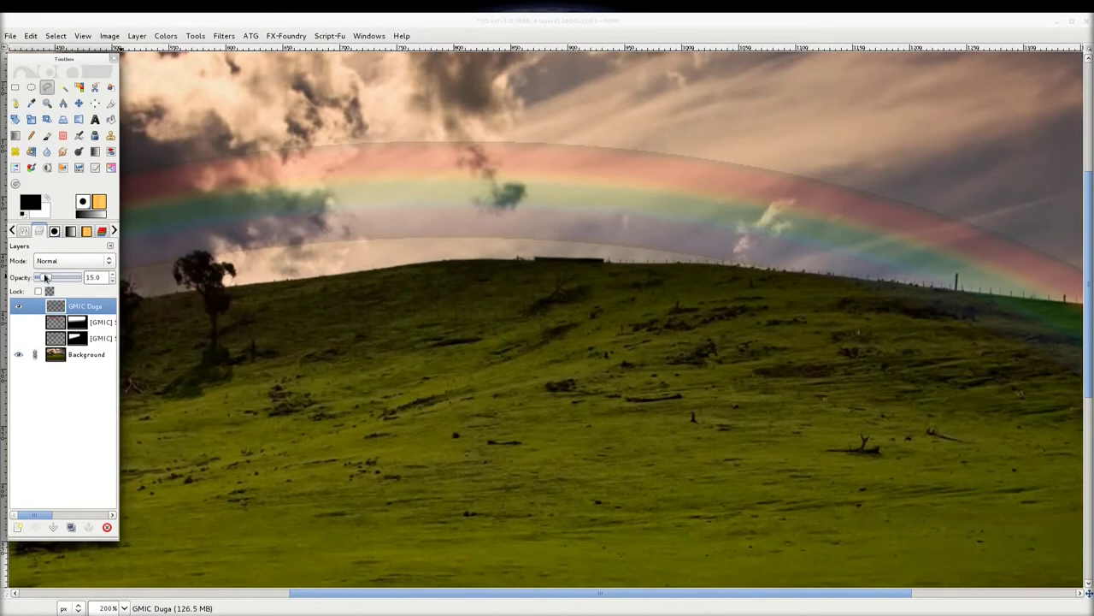
pyautogui.moveTo(45, 278); pyautogui.dragTo(112, 278)
pyautogui.scroll(-2, 476, 216)
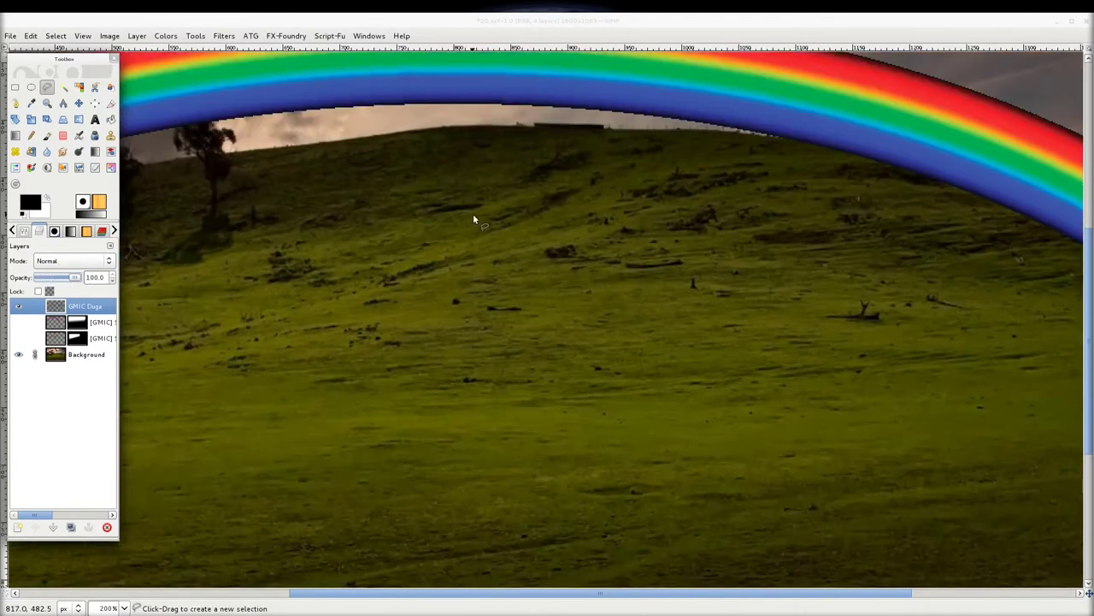
pyautogui.scroll(5, 481, 220)
pyautogui.scroll(2, 522, 473)
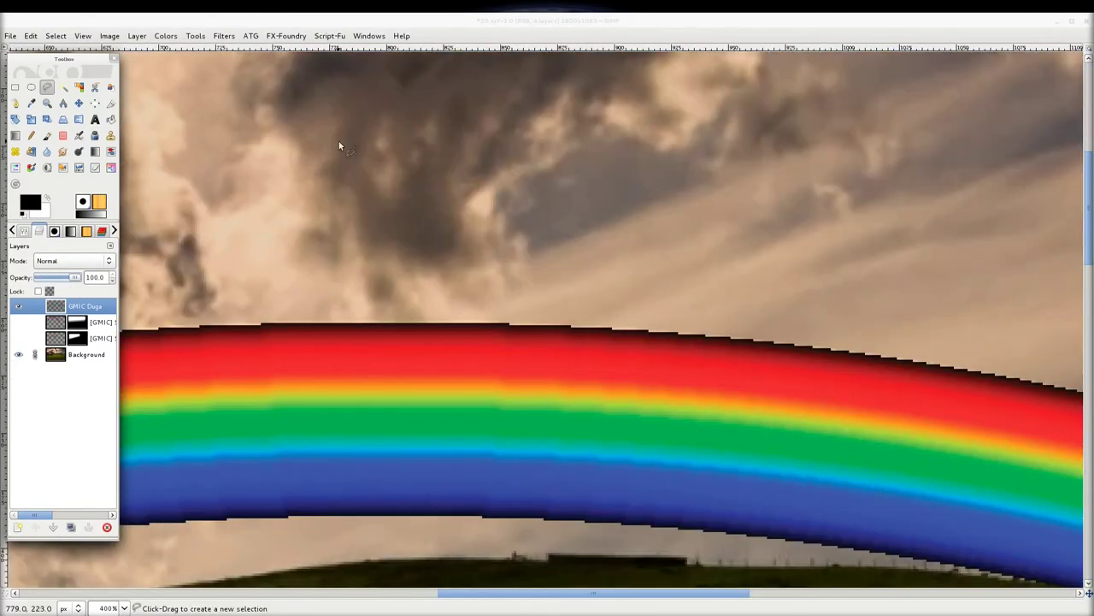
# Apply a 42-pixel Gaussian blur to the GMIC Duga rainbow.
pyautogui.click(224, 36)
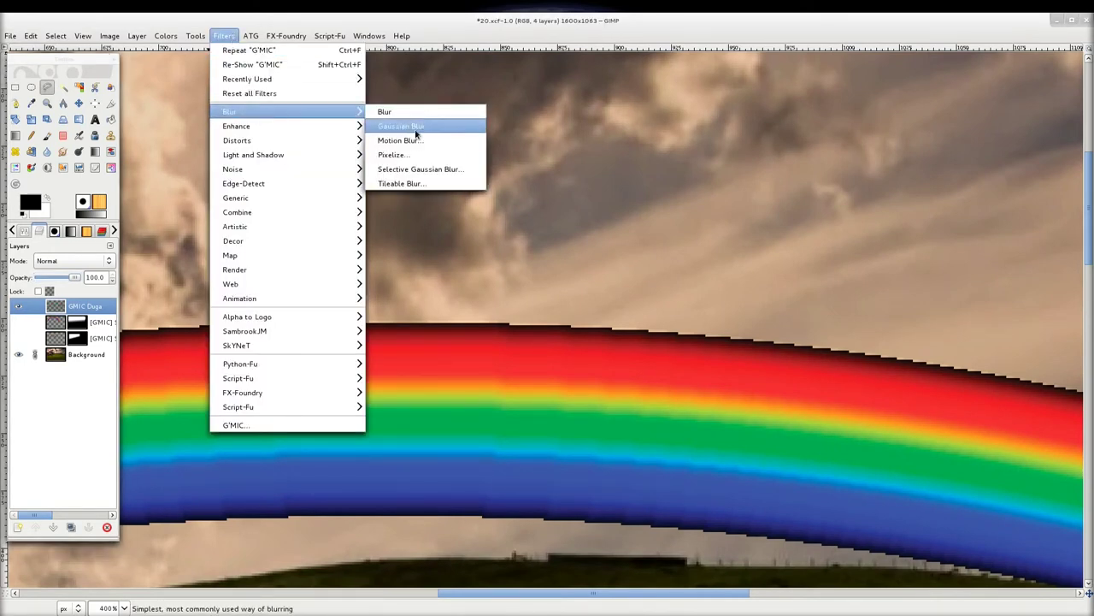
pyautogui.moveTo(256, 111)
pyautogui.click(415, 130)
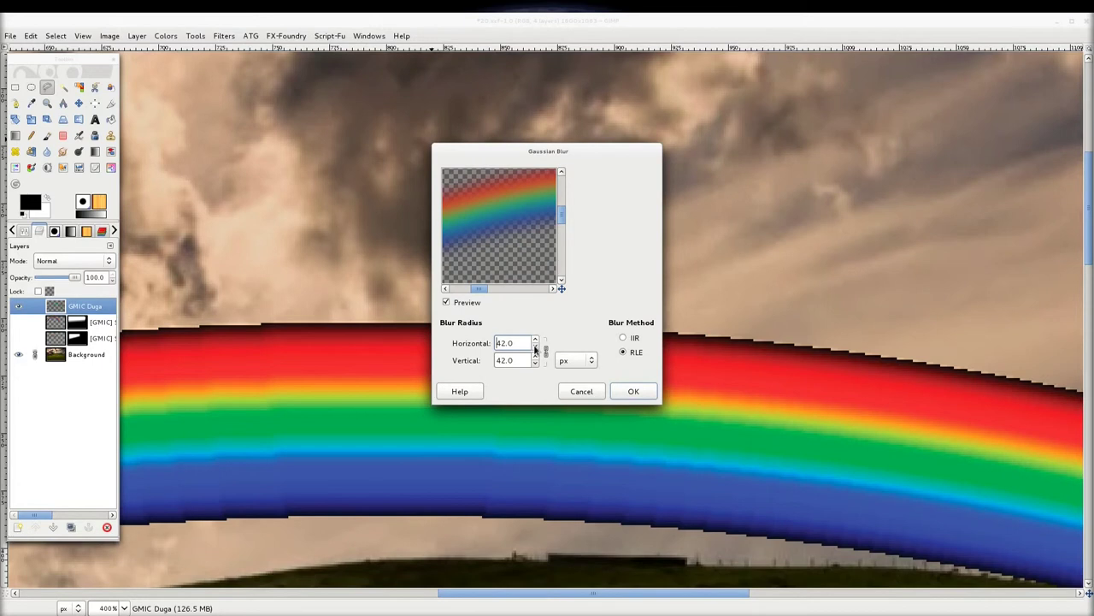
pyautogui.click(647, 395)
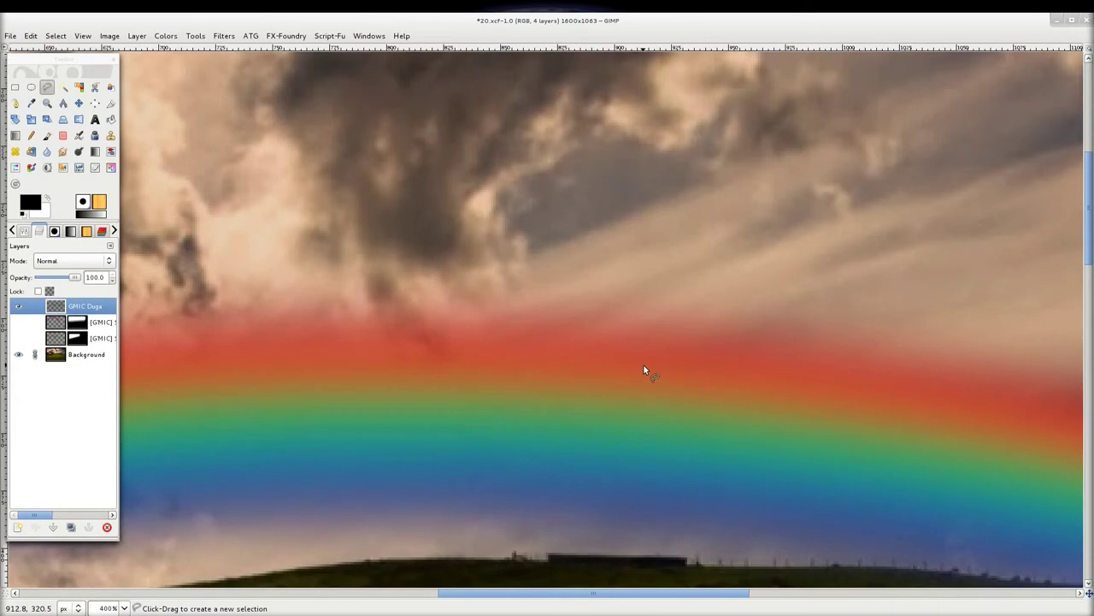
# Lower the GMIC Duga layer opacity to 40.
pyautogui.keyDown('ctrl'); pyautogui.scroll(-2, 642, 362); pyautogui.keyUp('ctrl')
pyautogui.keyDown('ctrl'); pyautogui.scroll(-1, 641, 361); pyautogui.keyUp('ctrl')
pyautogui.keyDown('ctrl'); pyautogui.scroll(2, 604, 354); pyautogui.keyUp('ctrl')
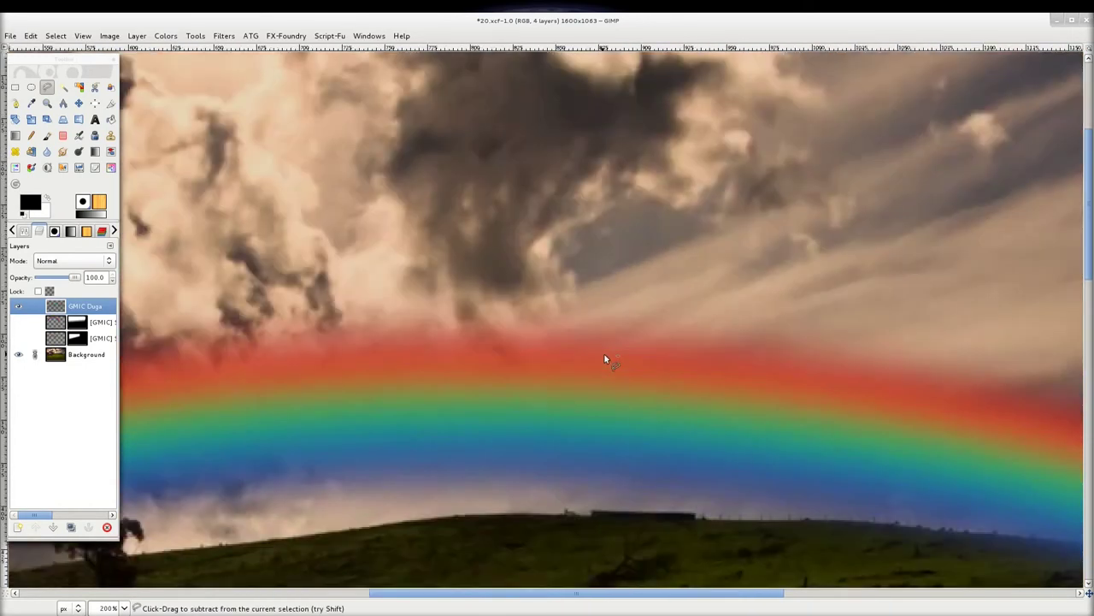
pyautogui.keyDown('ctrl'); pyautogui.scroll(3, 604, 355); pyautogui.keyUp('ctrl')
pyautogui.keyDown('ctrl'); pyautogui.scroll(-1, 523, 320); pyautogui.keyUp('ctrl')
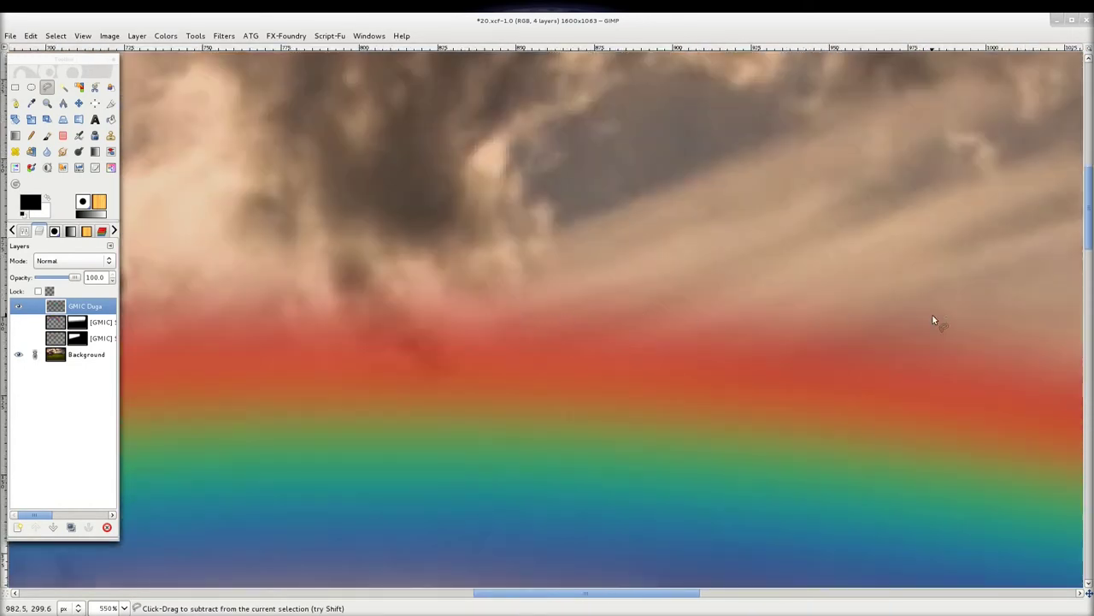
pyautogui.keyDown('ctrl'); pyautogui.scroll(-2, 570, 324); pyautogui.keyUp('ctrl')
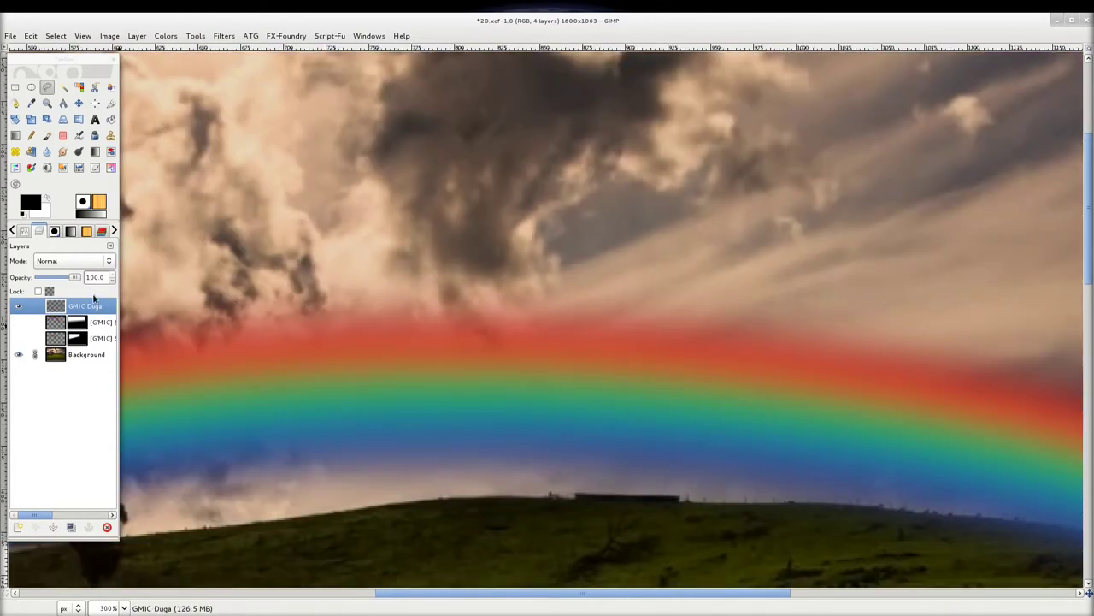
pyautogui.moveTo(75, 278); pyautogui.dragTo(53, 280)
pyautogui.keyDown('ctrl'); pyautogui.scroll(-1, 450, 391); pyautogui.keyUp('ctrl')
pyautogui.keyDown('ctrl'); pyautogui.scroll(-4, 450, 392); pyautogui.keyUp('ctrl')
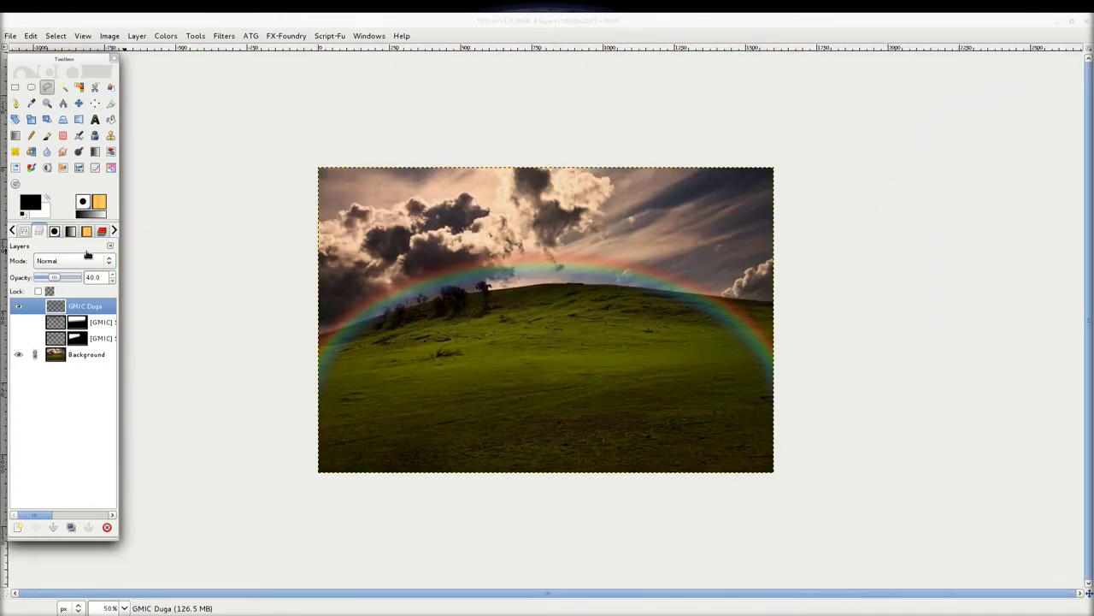
# Drop GMIC Duga opacity to 20 and move the rainbow layer higher with the Move tool.
pyautogui.moveTo(54, 278); pyautogui.dragTo(47, 277)
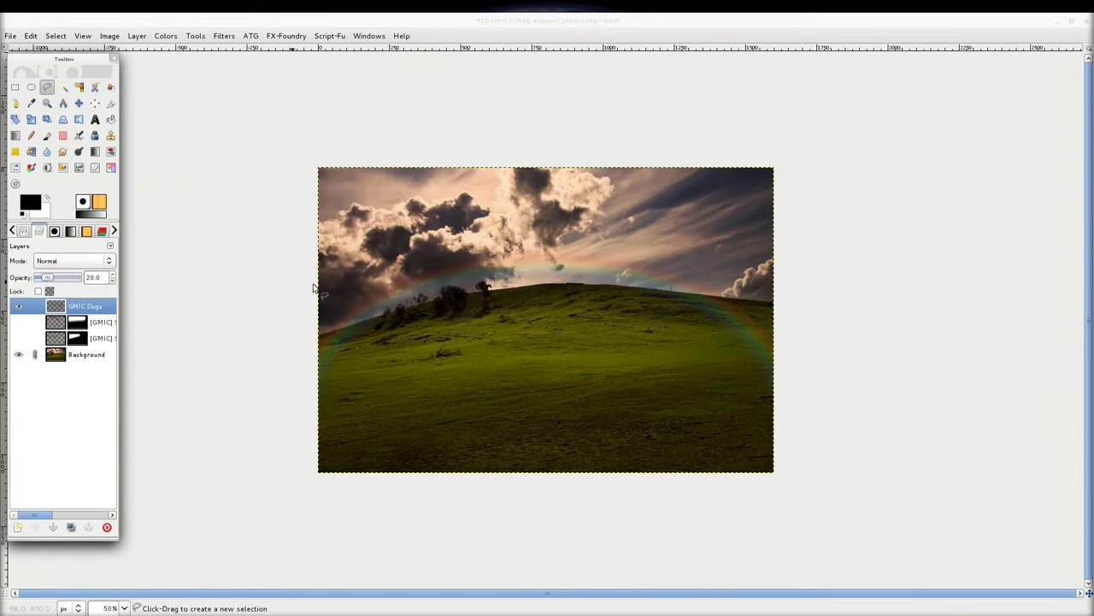
pyautogui.click(78, 103)
pyautogui.moveTo(443, 279)
pyautogui.mouseDown()
pyautogui.moveTo(520, 249)
pyautogui.moveTo(436, 246)
pyautogui.mouseUp()
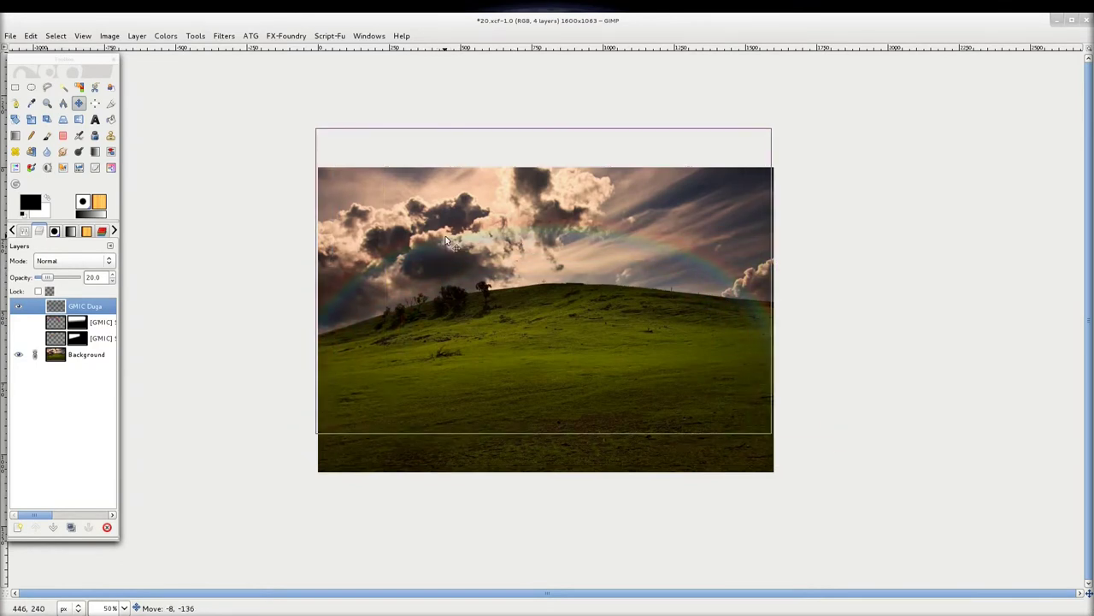
pyautogui.moveTo(436, 245); pyautogui.dragTo(442, 266)
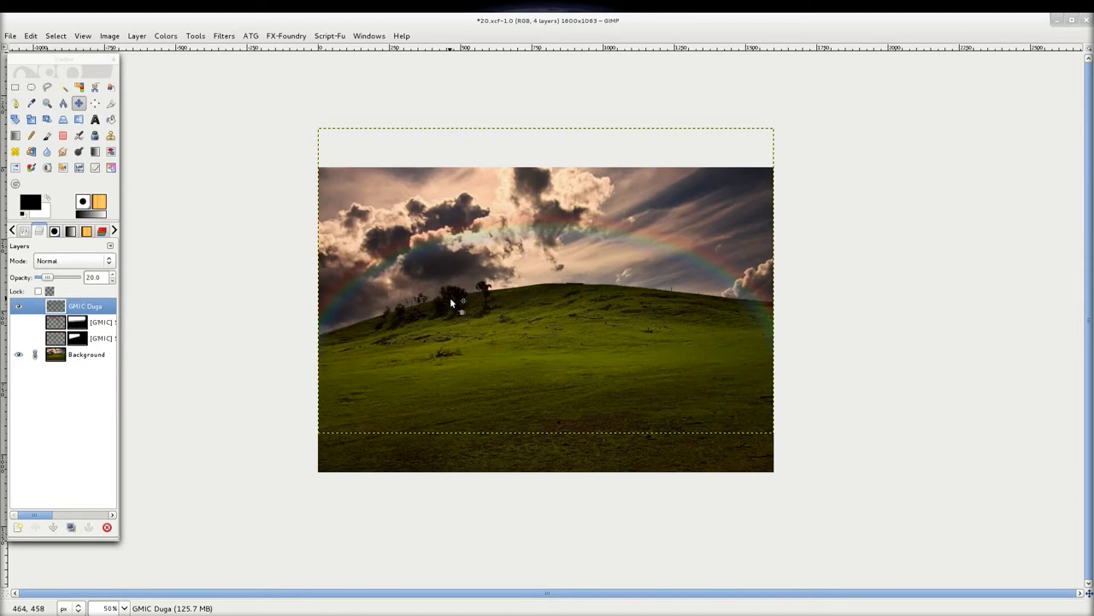
pyautogui.press('+')
pyautogui.press('+')
# Turn both G'MIC rainbow layers back on and recentre the view on the rainbows.
pyautogui.click(18, 321)
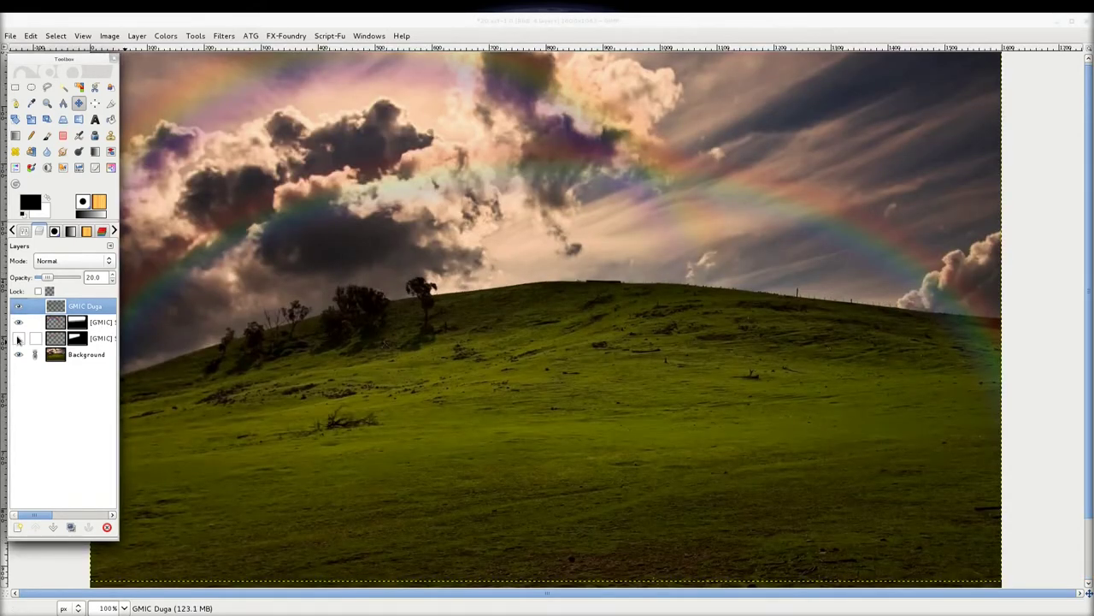
pyautogui.click(18, 337)
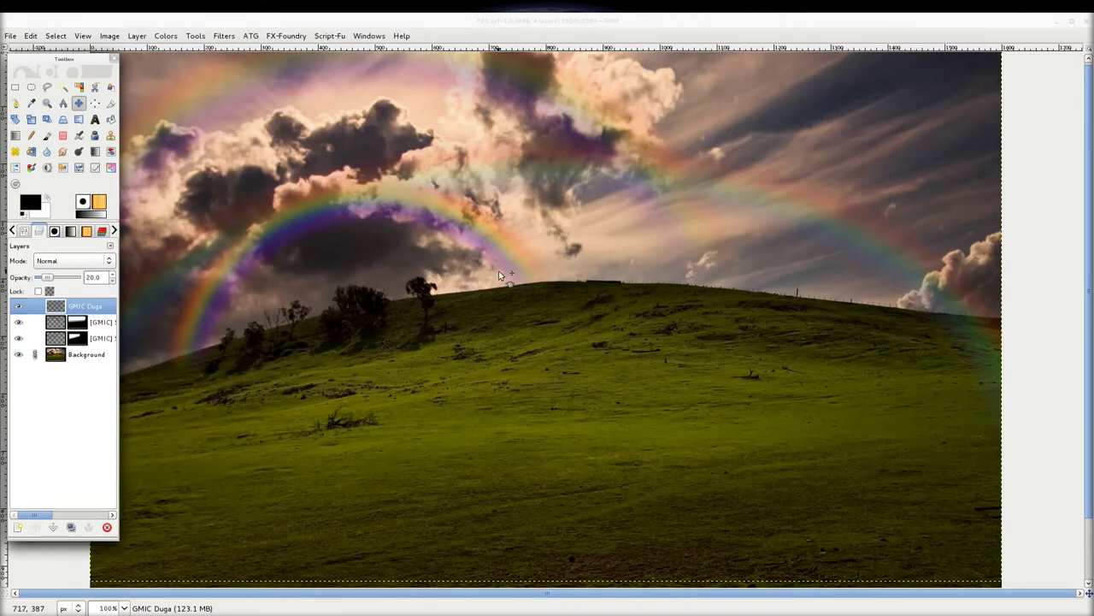
pyautogui.moveTo(500, 273); pyautogui.dragTo(563, 324)
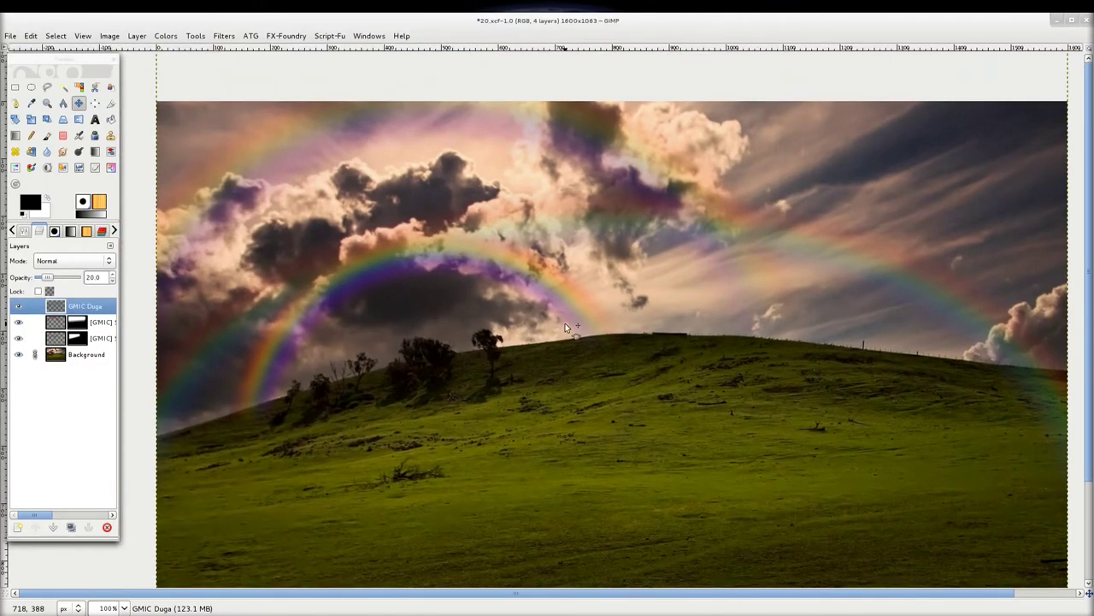
# Raise the GMIC Duga layer opacity to 33.3.
pyautogui.keyDown('ctrl'); pyautogui.scroll(1, 633, 253); pyautogui.keyUp('ctrl')
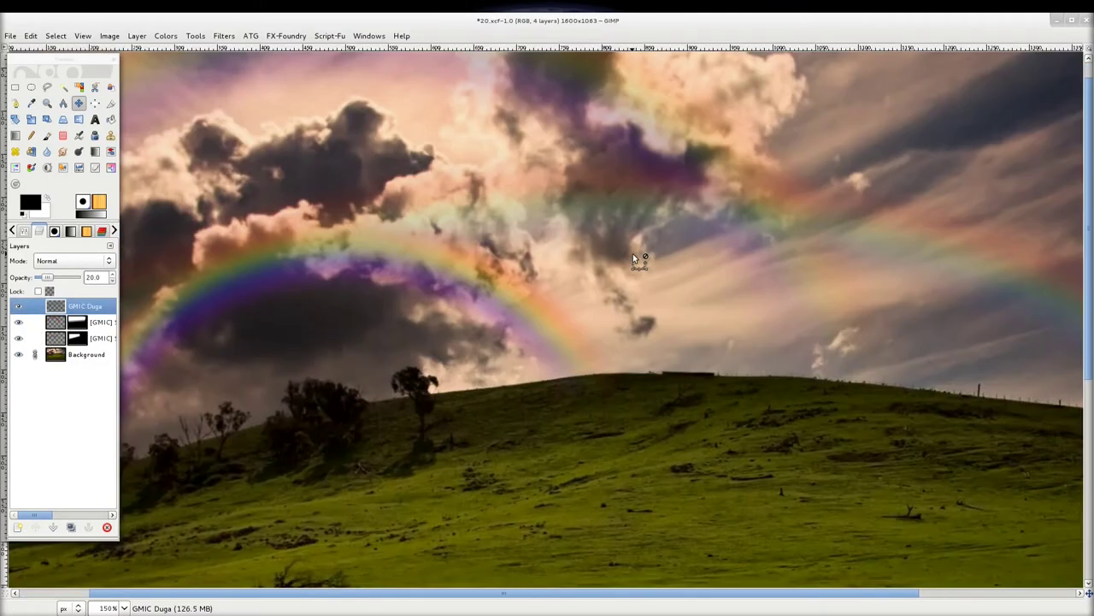
pyautogui.keyDown('ctrl'); pyautogui.scroll(-1, 664, 268); pyautogui.keyUp('ctrl')
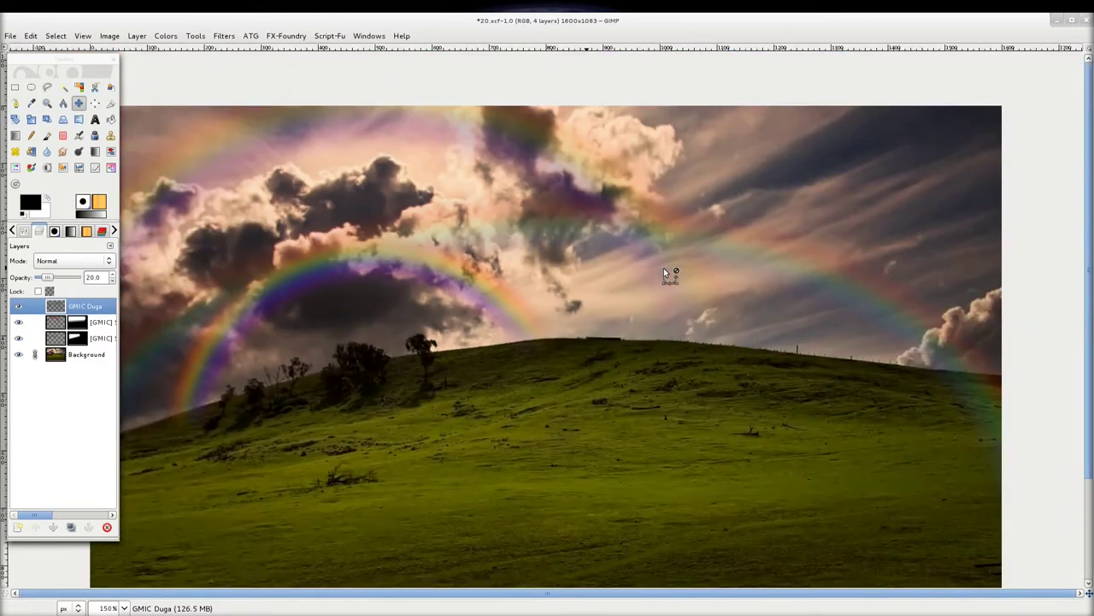
pyautogui.keyDown('ctrl'); pyautogui.scroll(-1, 663, 268); pyautogui.keyUp('ctrl')
pyautogui.keyDown('ctrl'); pyautogui.scroll(1, 567, 253); pyautogui.keyUp('ctrl')
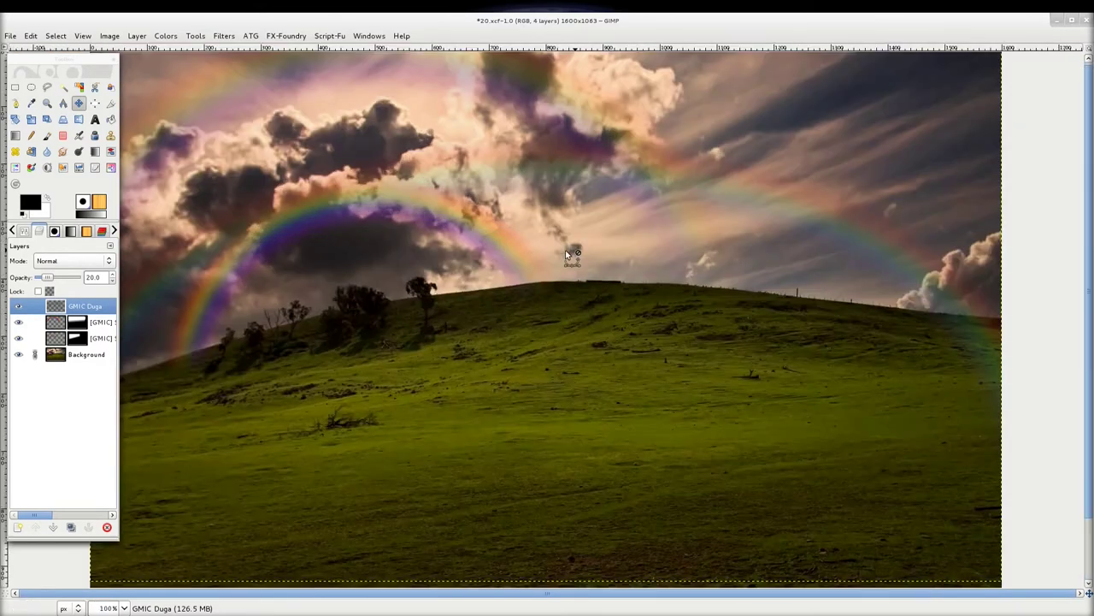
pyautogui.scroll(2, 530, 282)
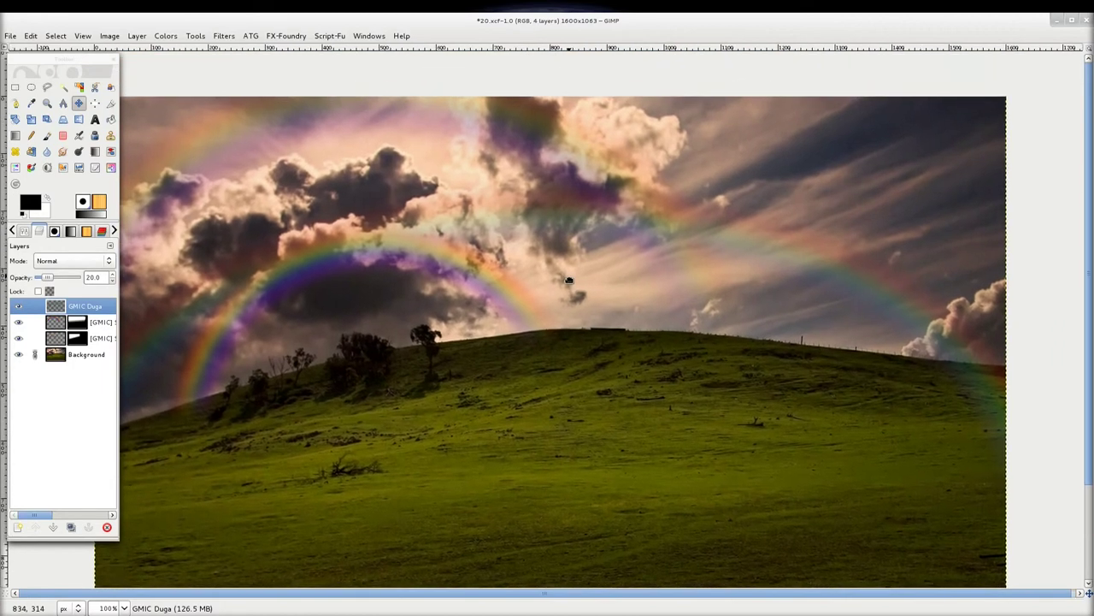
pyautogui.scroll(2, 502, 307)
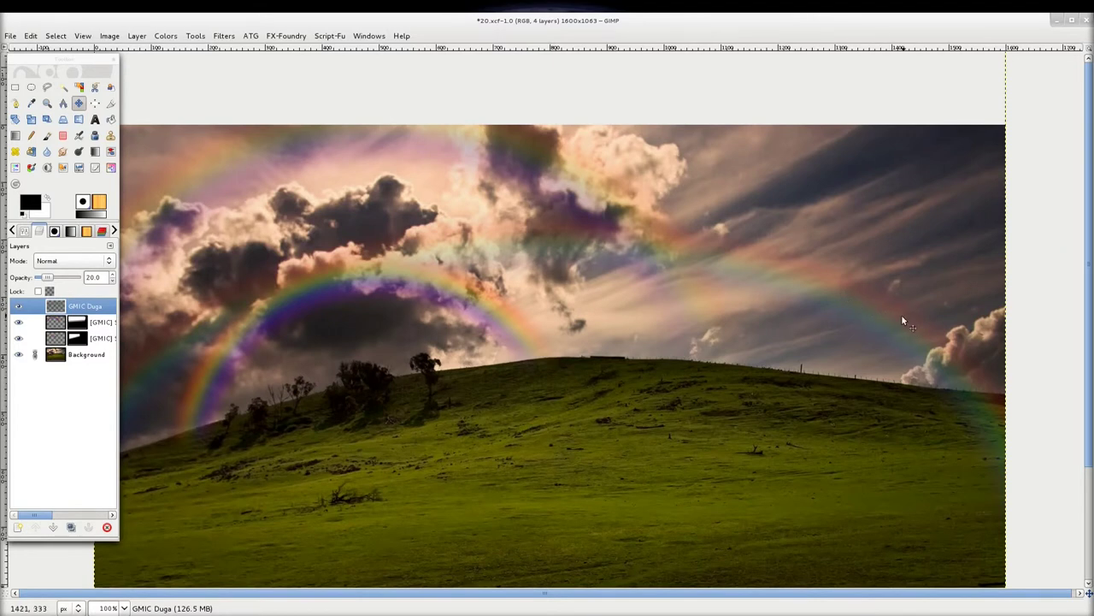
pyautogui.moveTo(47, 278); pyautogui.dragTo(54, 279)
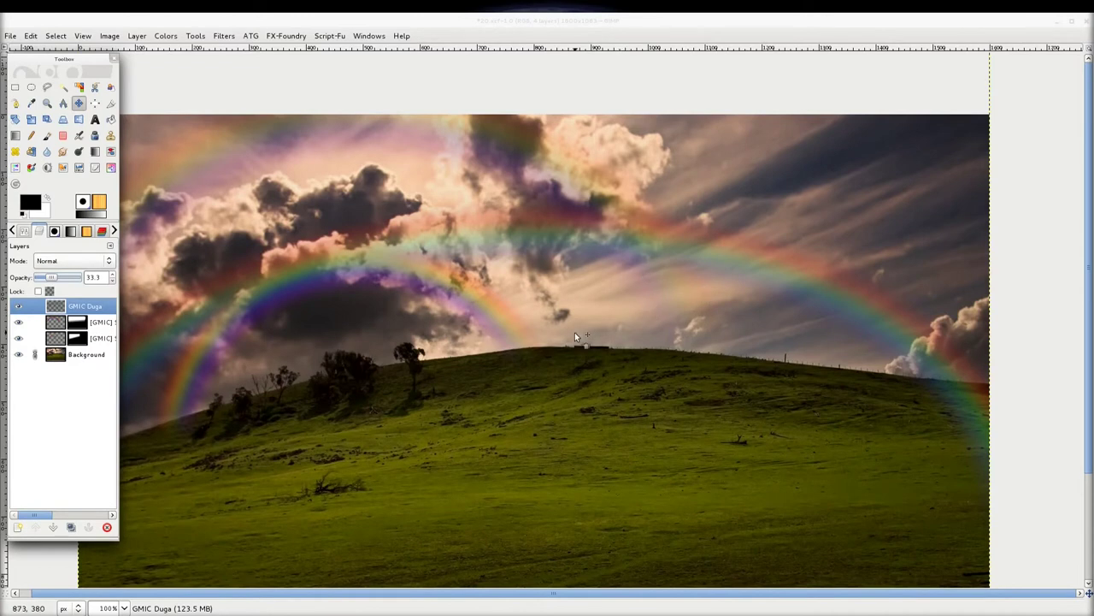
pyautogui.moveTo(554, 350); pyautogui.dragTo(633, 323)
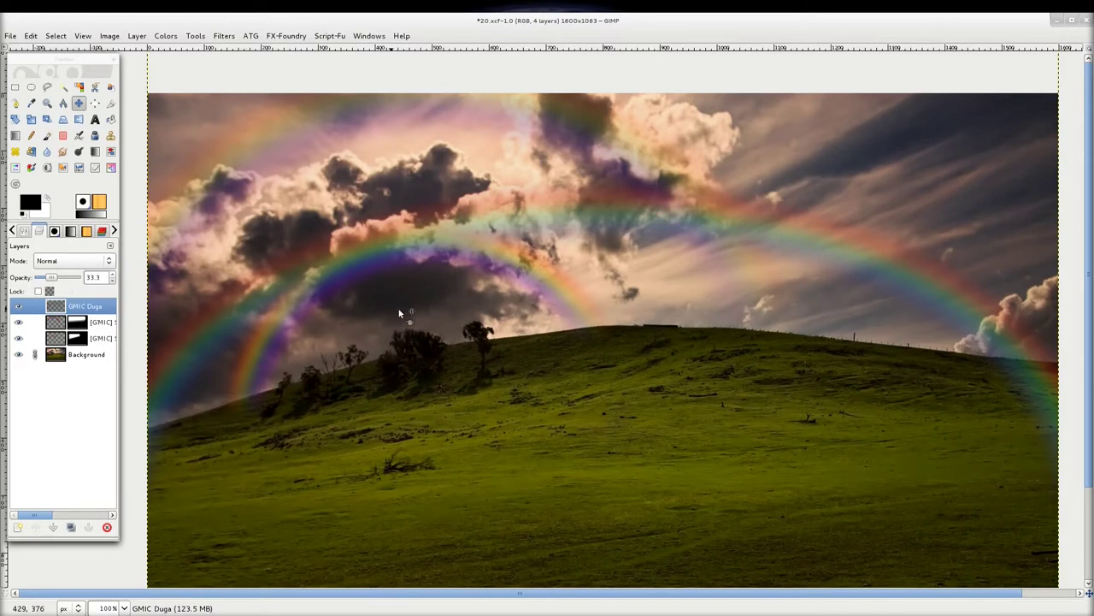
pyautogui.scroll(-2, 322, 143)
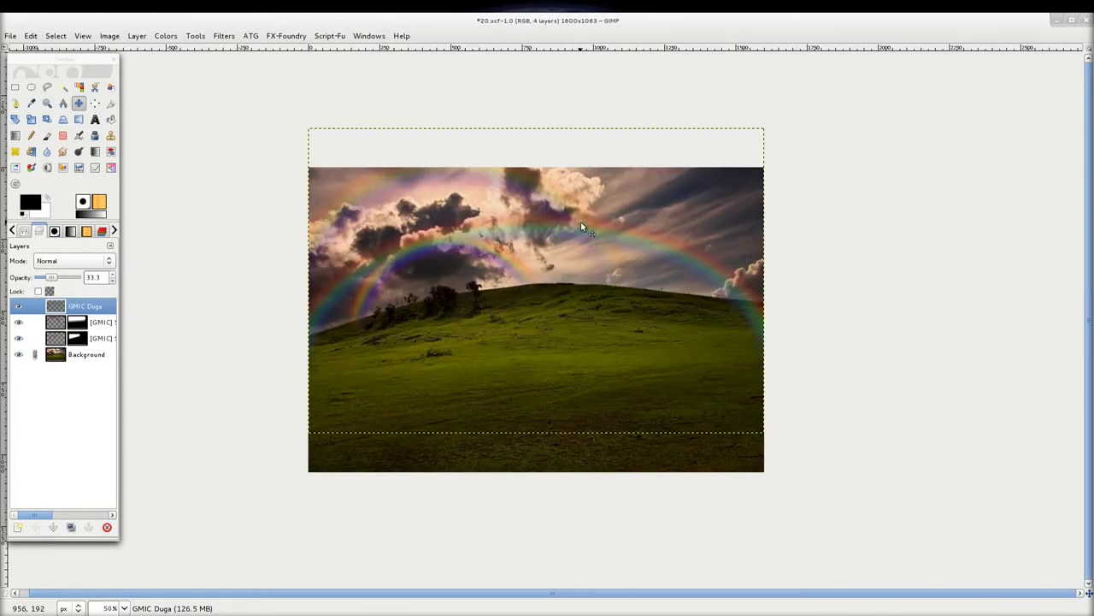
pyautogui.scroll(1, 540, 230)
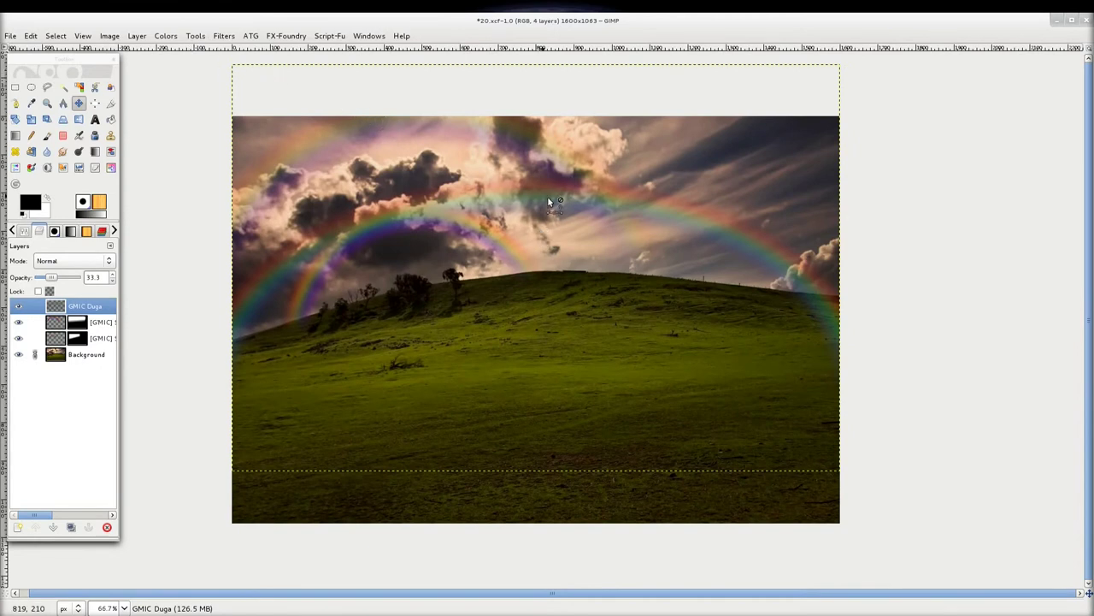
pyautogui.scroll(2, 536, 200)
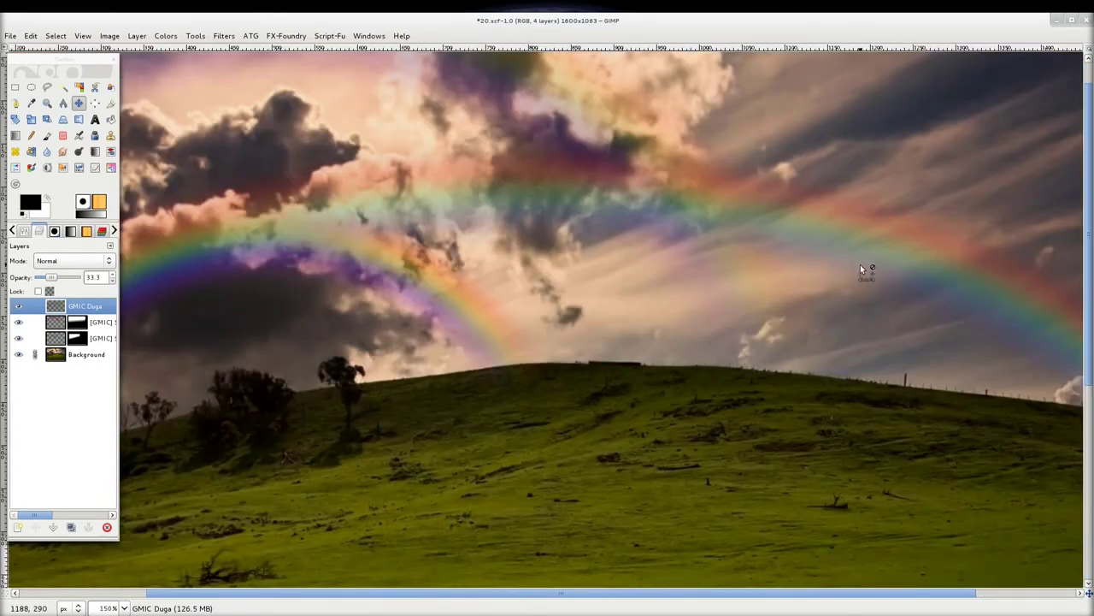
pyautogui.scroll(-1, 590, 251)
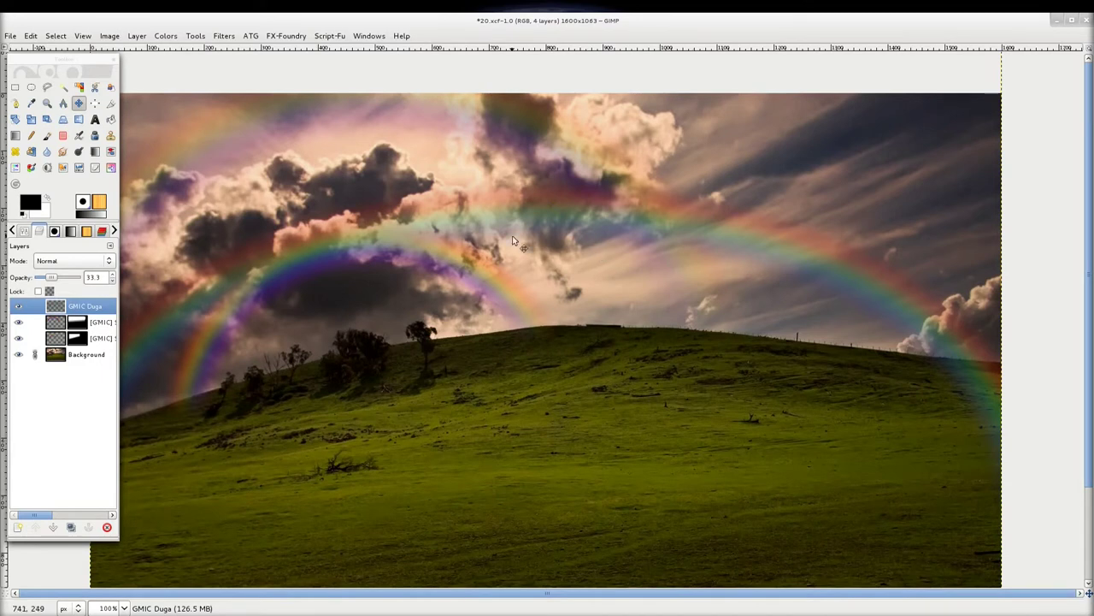
# Open the cut-out dinosaur image 21.xcf and move its window to the centre.
pyautogui.click(12, 38)
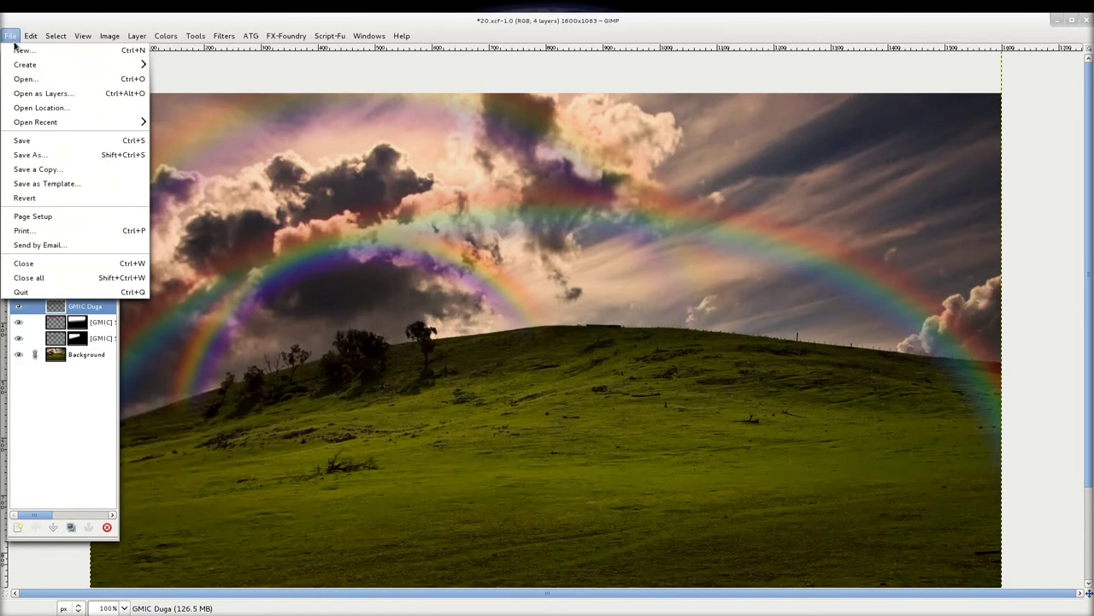
pyautogui.click(25, 79)
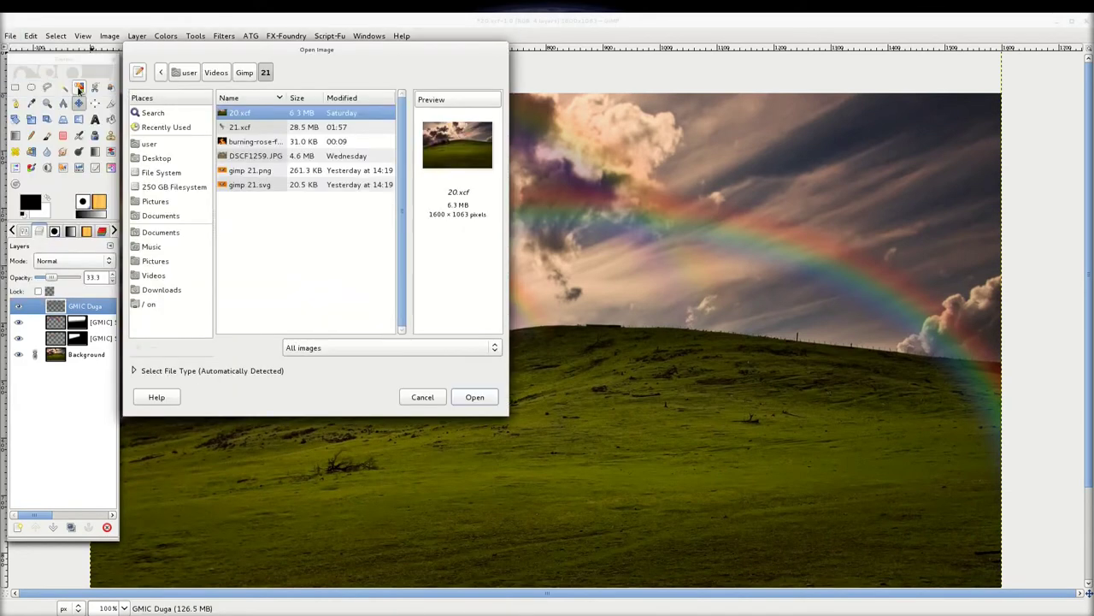
pyautogui.click(274, 130)
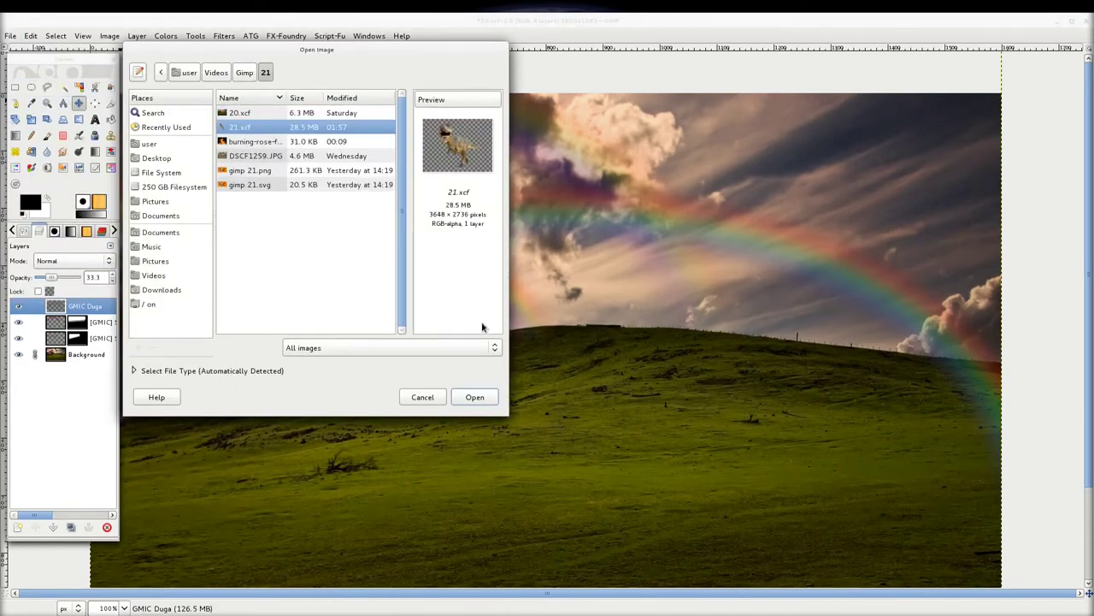
pyautogui.click(492, 396)
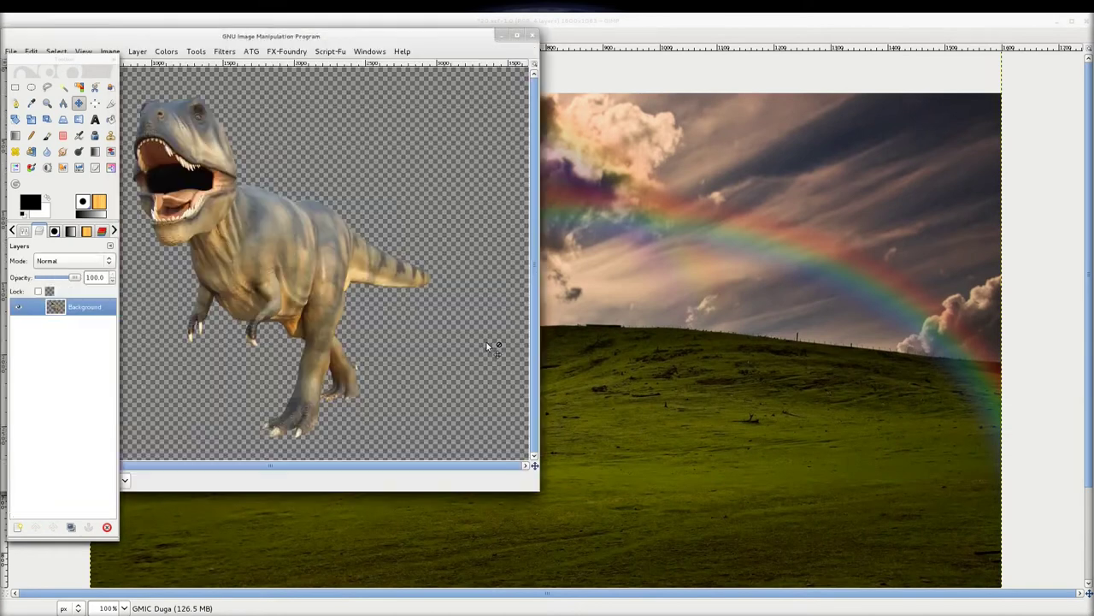
pyautogui.moveTo(303, 38); pyautogui.dragTo(561, 67)
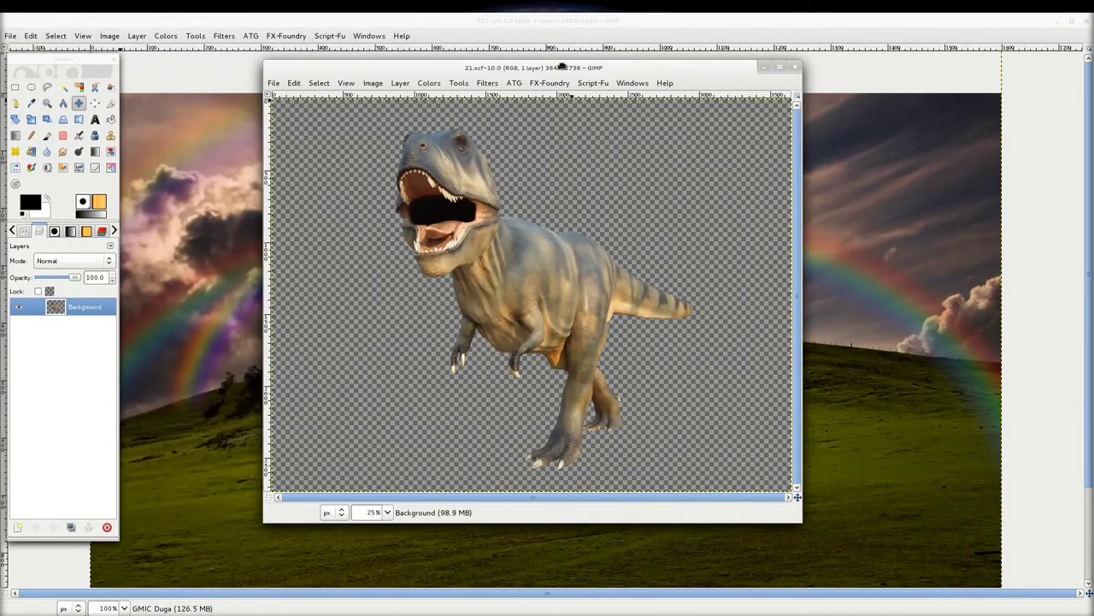
# Open the dinosaur photo DSCF1259.JPG in its own window.
pyautogui.click(275, 83)
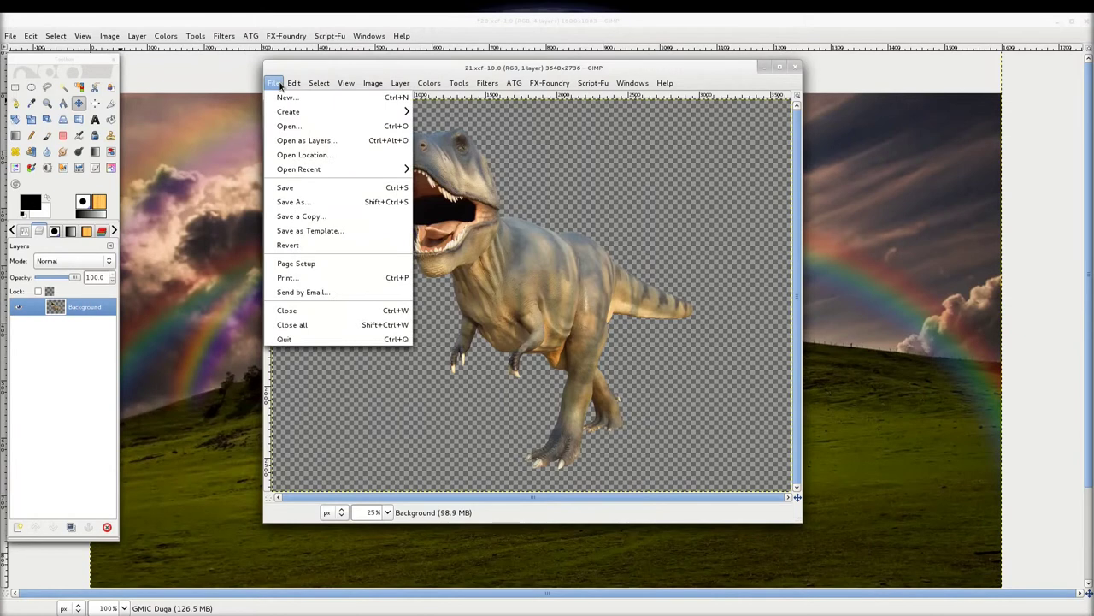
pyautogui.click(282, 126)
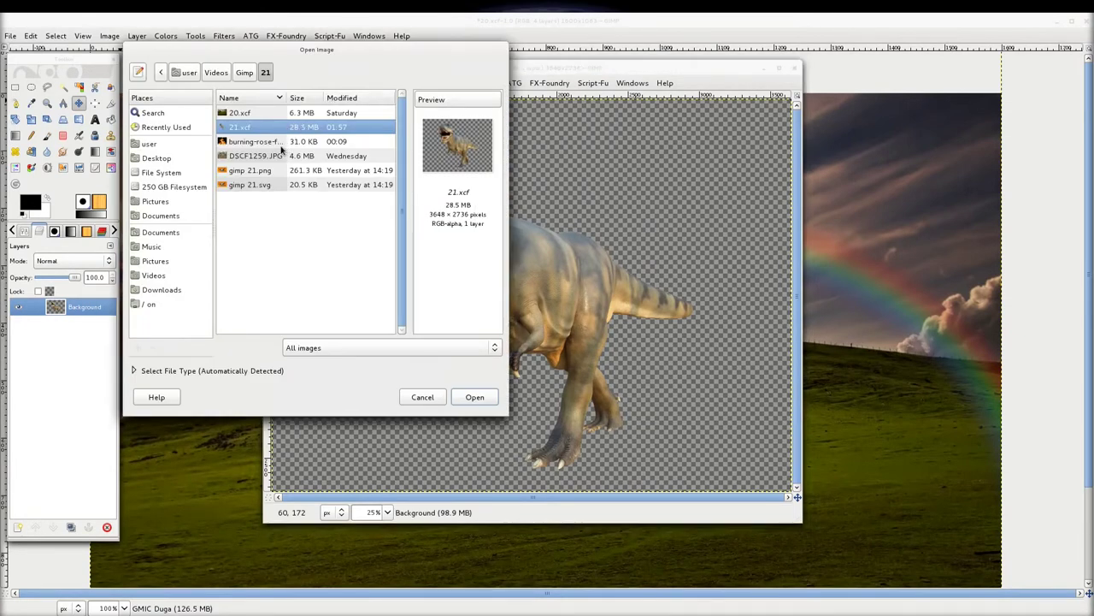
pyautogui.click(278, 156)
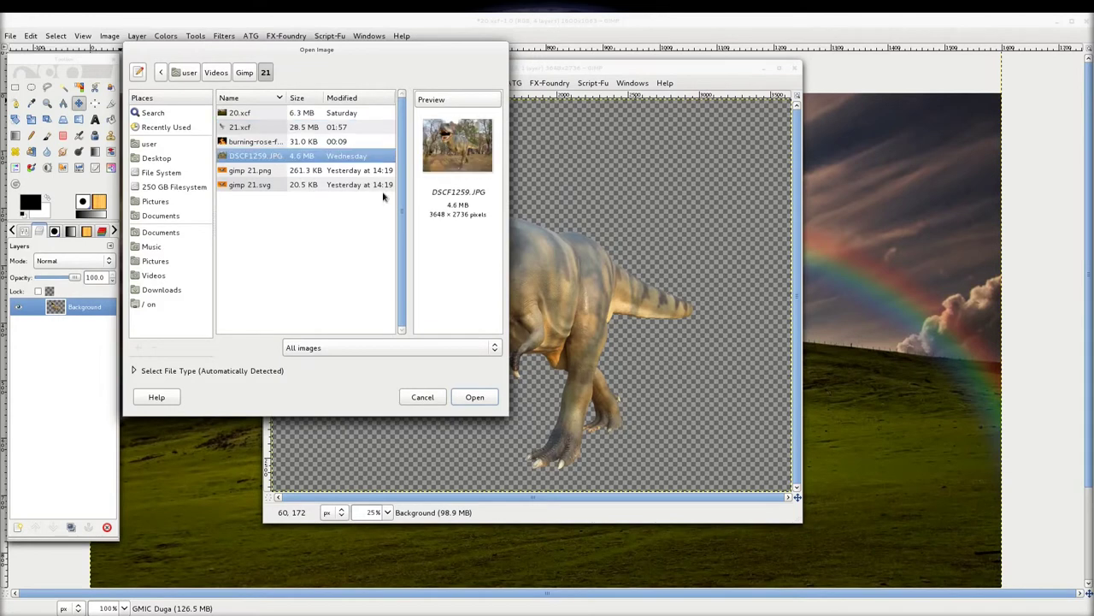
pyautogui.click(492, 396)
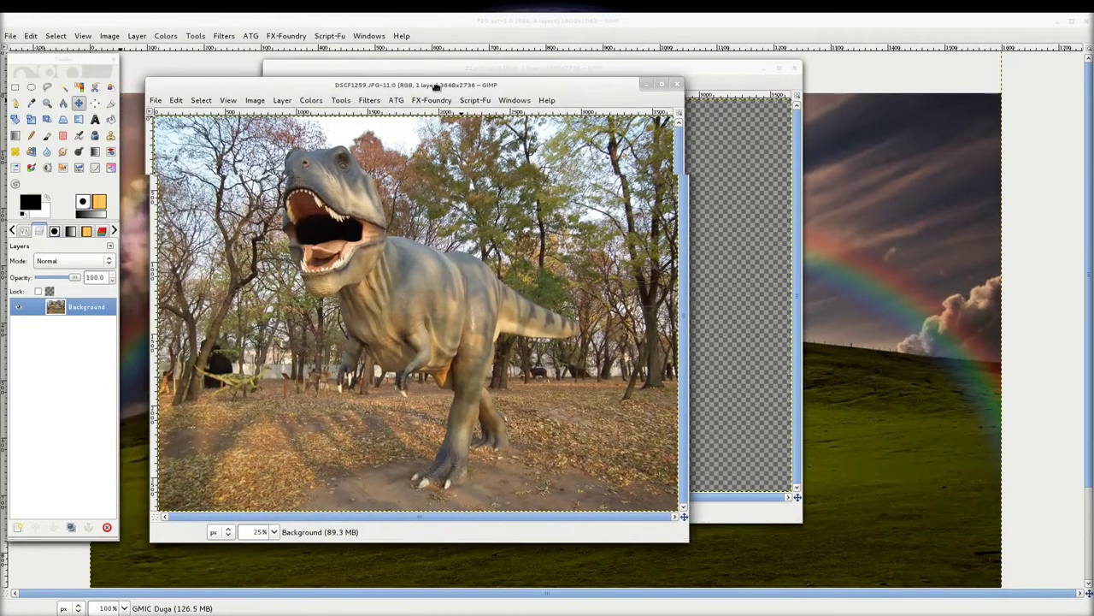
pyautogui.moveTo(286, 36); pyautogui.dragTo(420, 109)
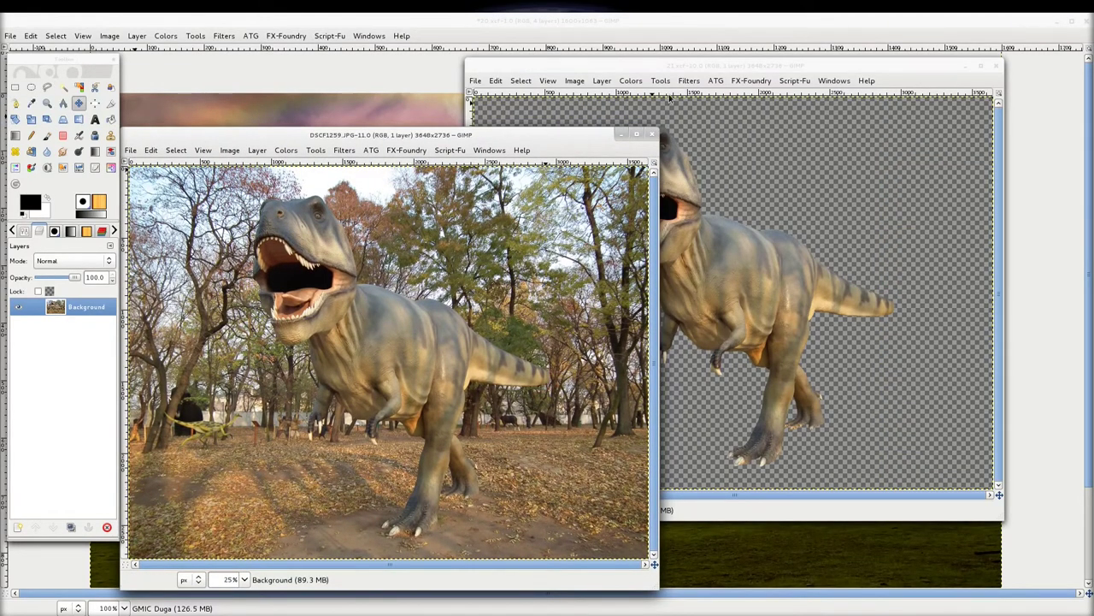
# Bring 21.xcf to the front and maximize it, then switch back to the Firefox fire-horse page.
pyautogui.click(740, 68)
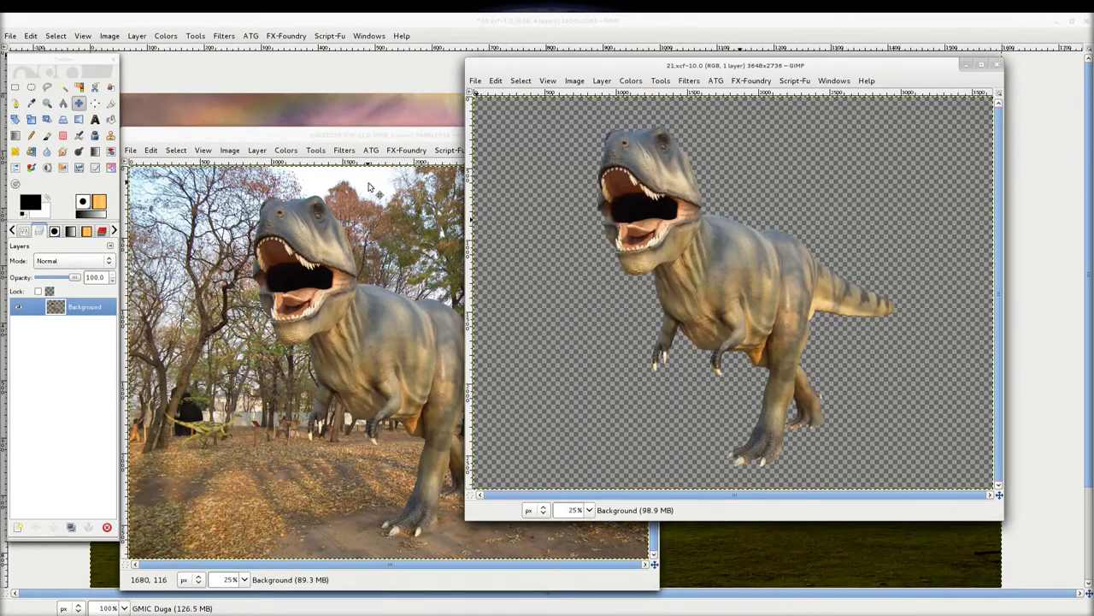
pyautogui.doubleClick(353, 134)
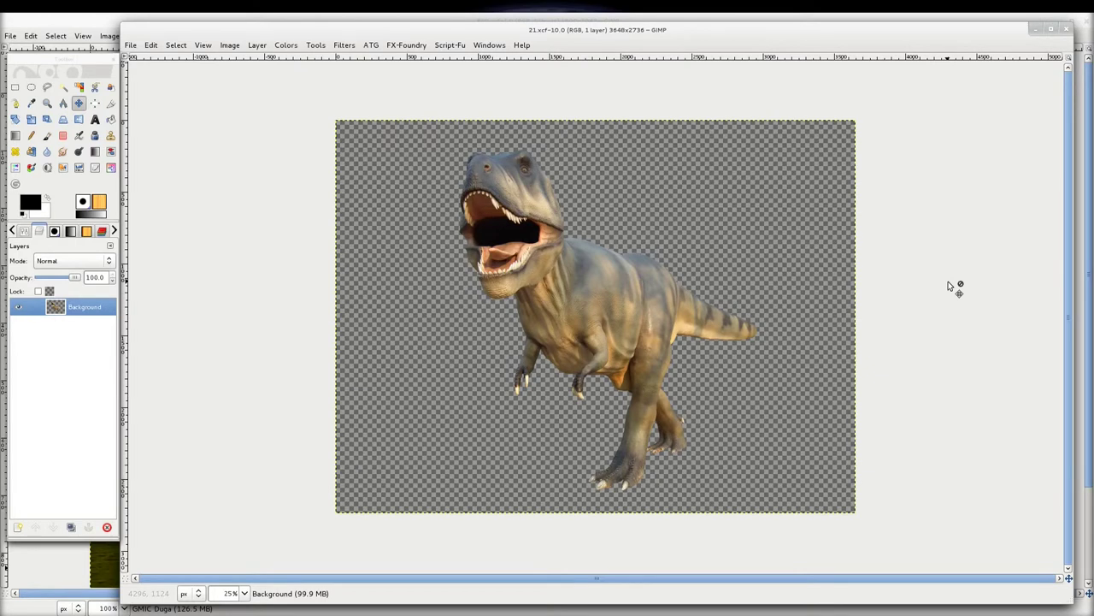
pyautogui.hotkey('alt', 'Tab')
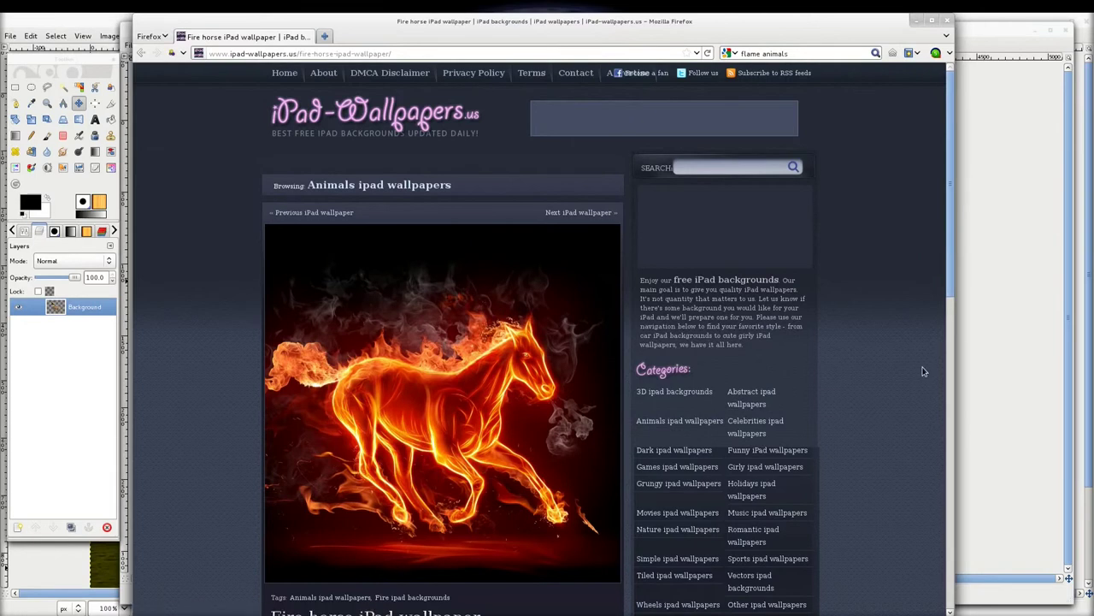
pyautogui.scroll(-3, 924, 371)
pyautogui.scroll(-3, 922, 370)
pyautogui.scroll(-3, 921, 370)
pyautogui.scroll(3, 922, 370)
pyautogui.scroll(3, 922, 370)
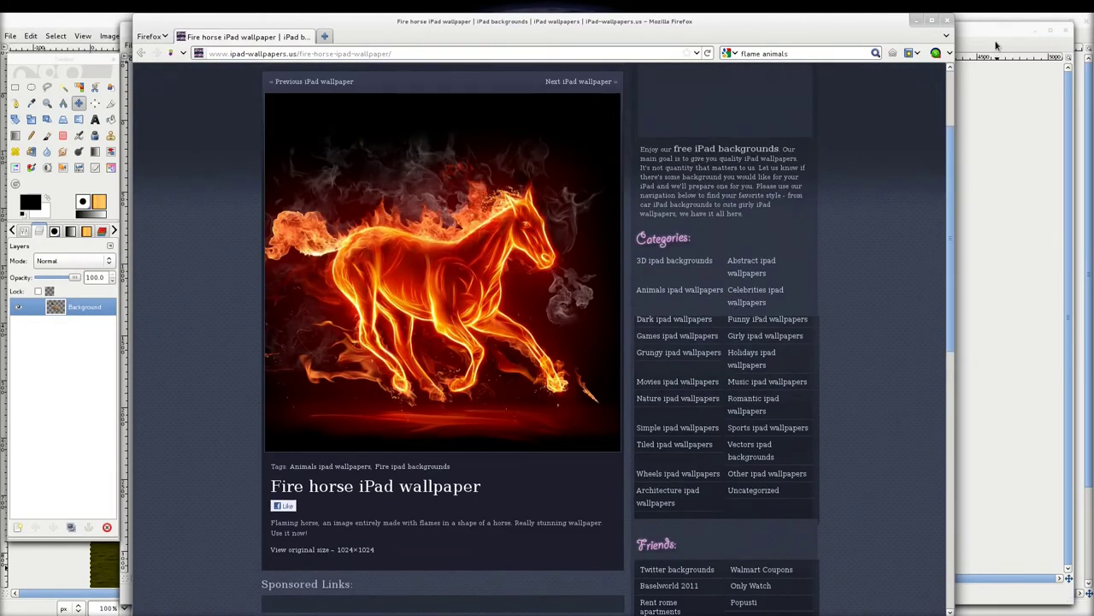
pyautogui.click(996, 45)
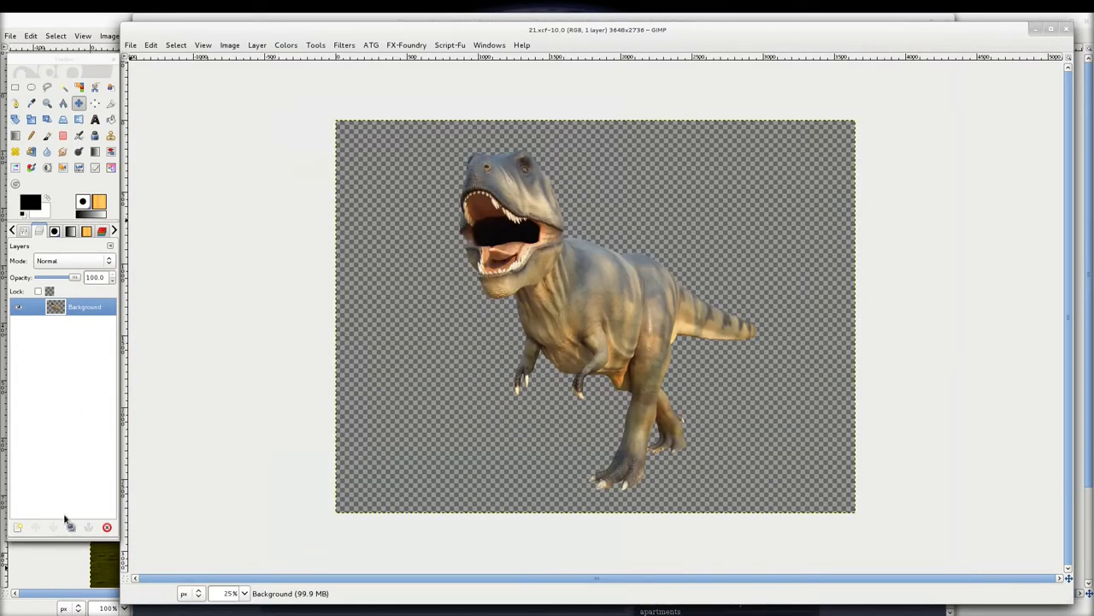
# Add a new layer filled with the black foreground color and move it beneath the dinosaur.
pyautogui.click(17, 528)
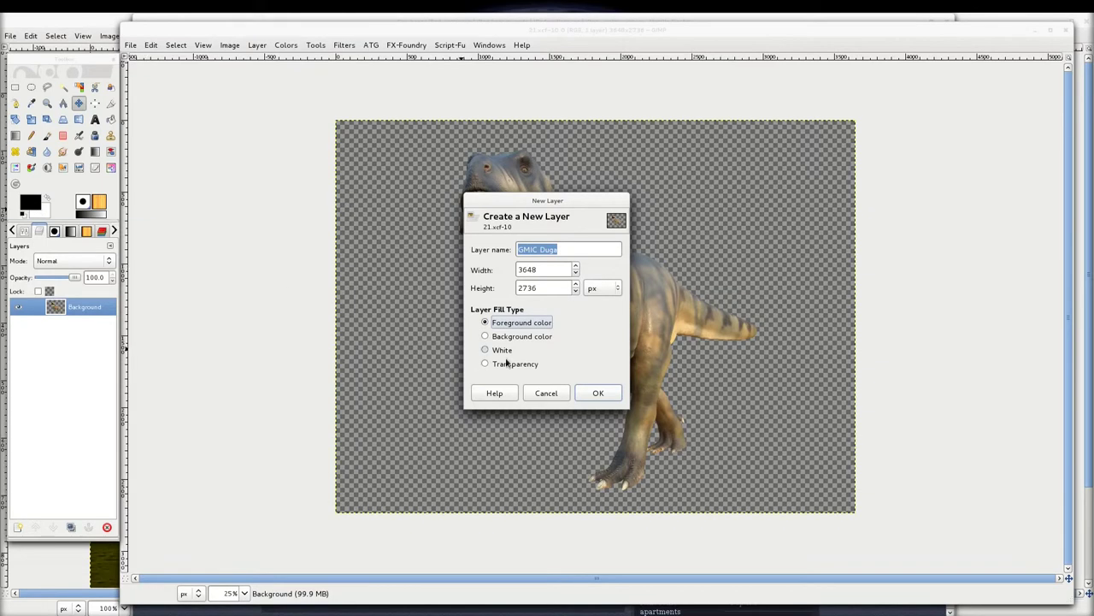
pyautogui.click(600, 393)
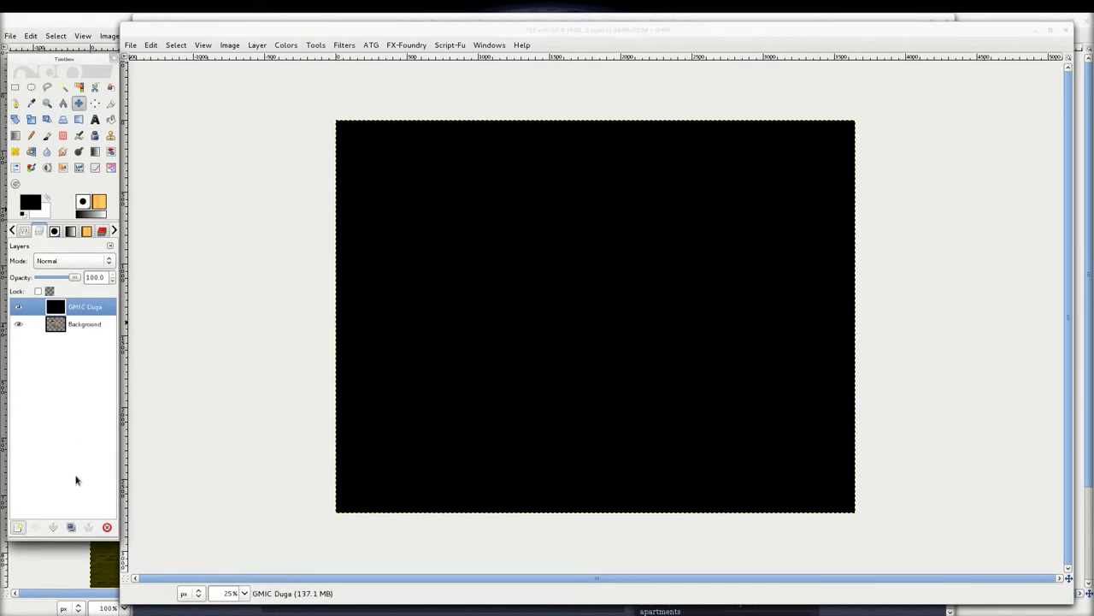
pyautogui.click(54, 527)
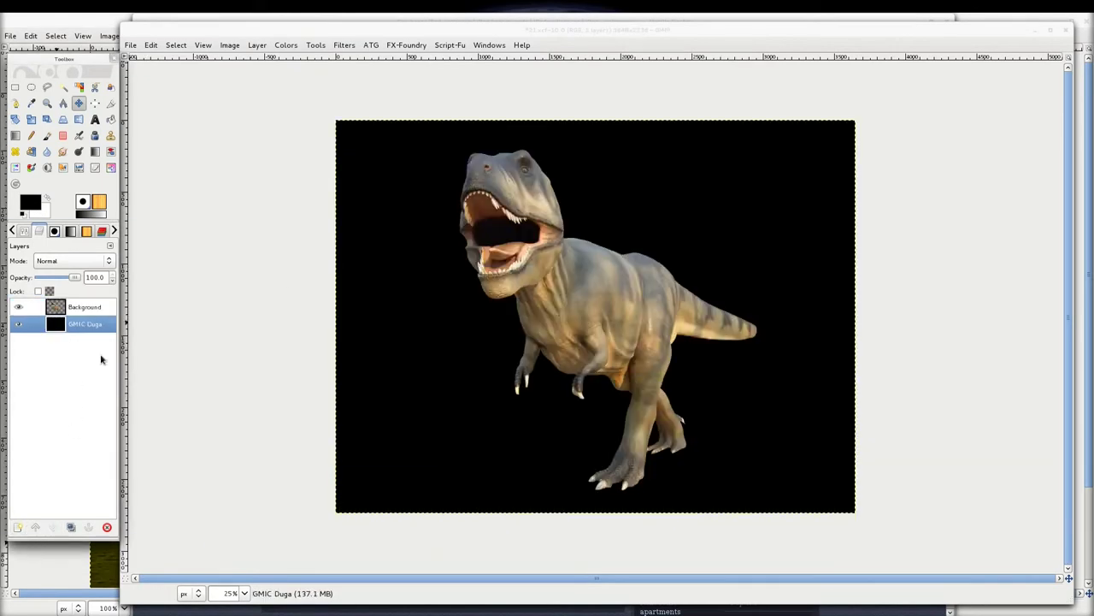
# Merge the visible layers into the single layer pozadina.
pyautogui.rightClick(100, 311)
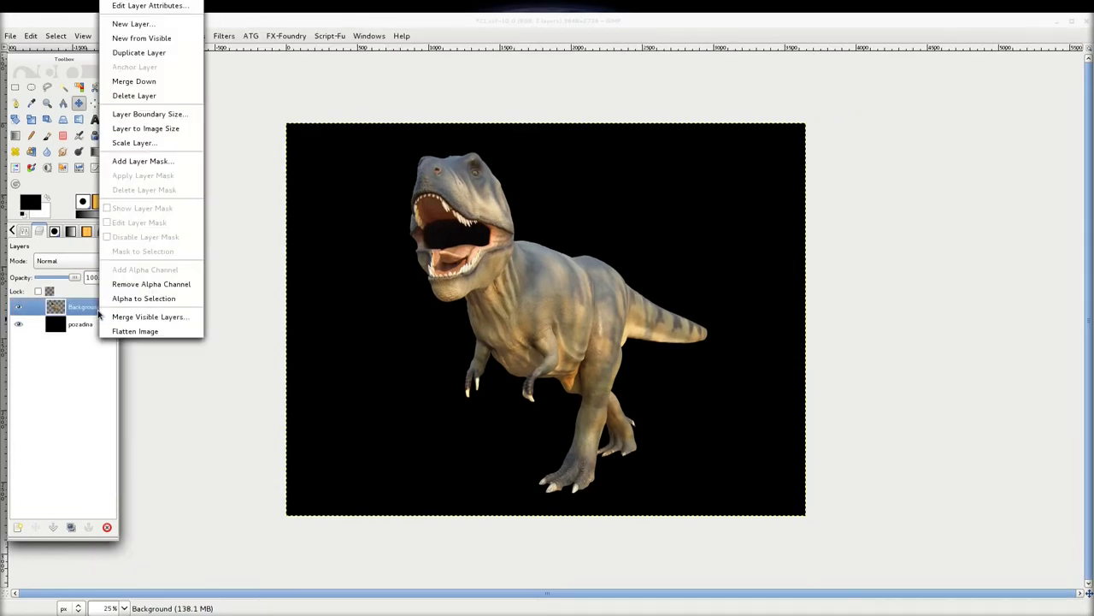
pyautogui.click(163, 317)
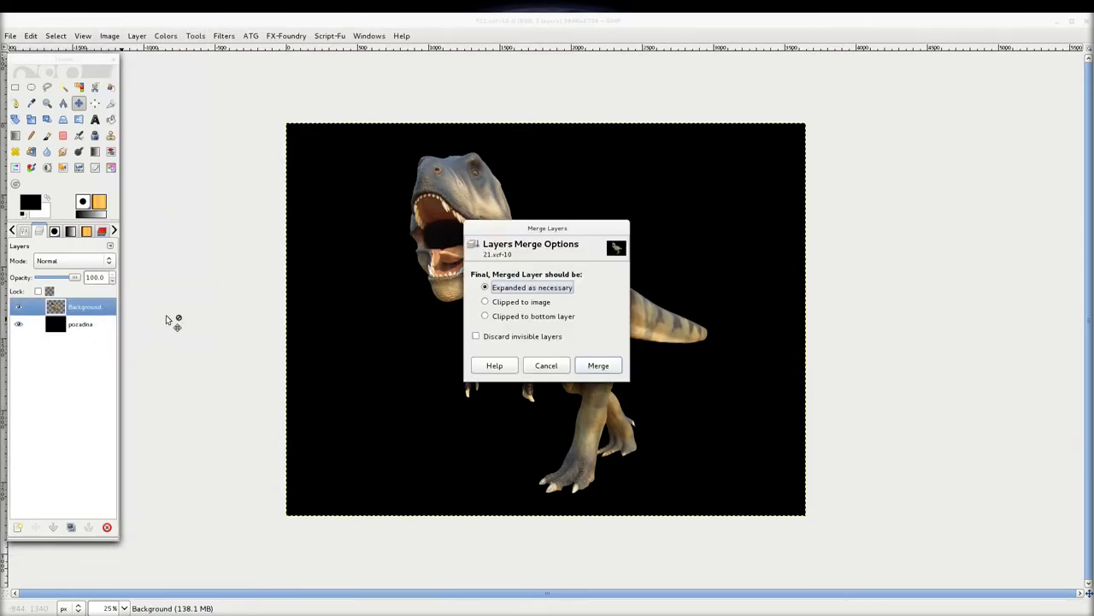
pyautogui.click(599, 365)
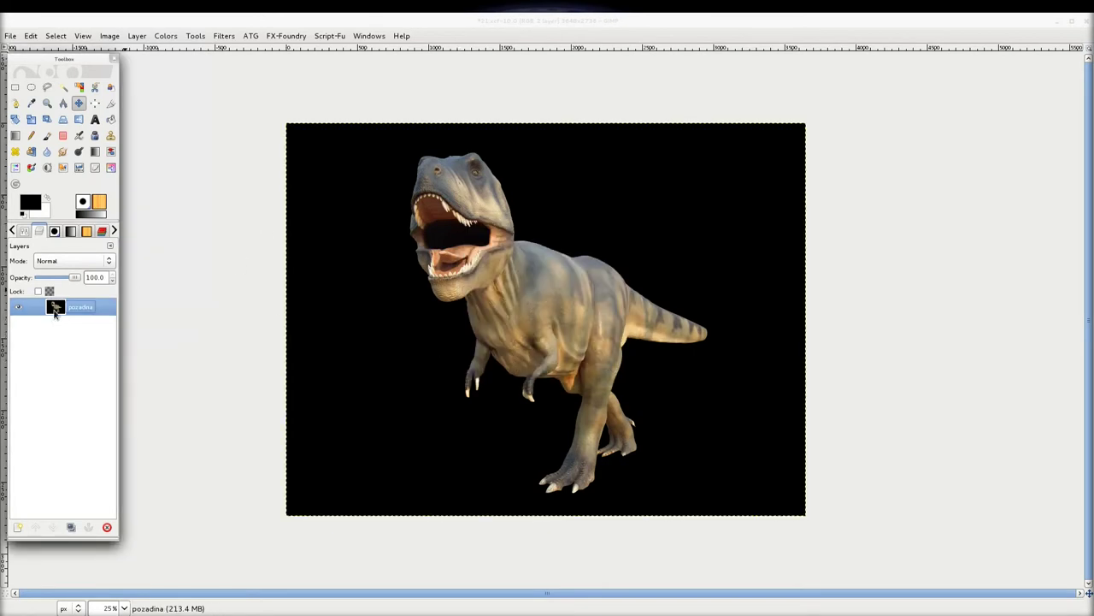
pyautogui.click(437, 104)
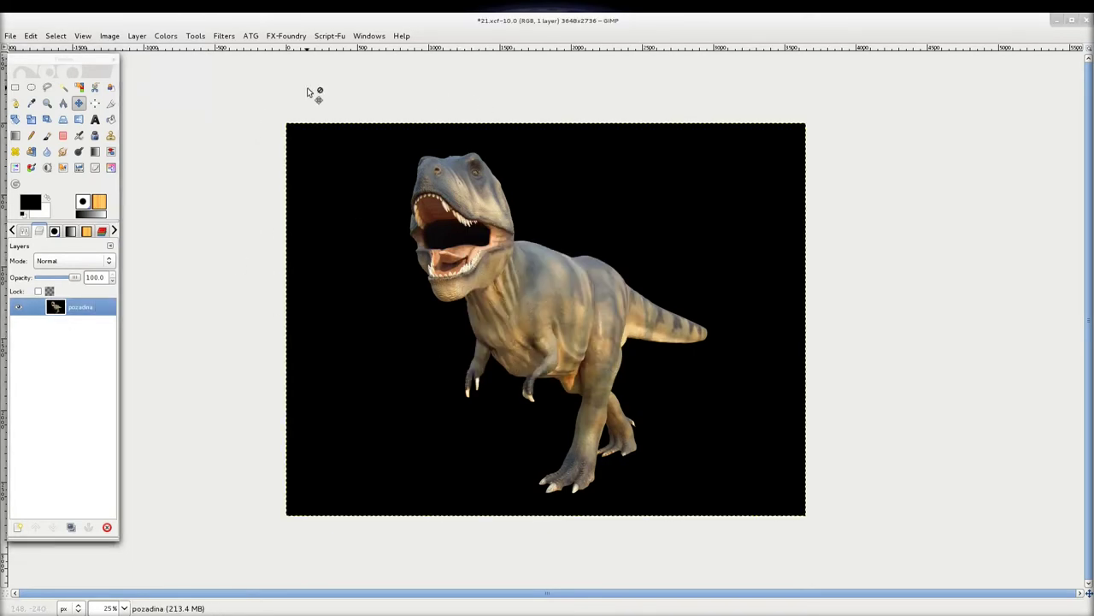
pyautogui.click(221, 36)
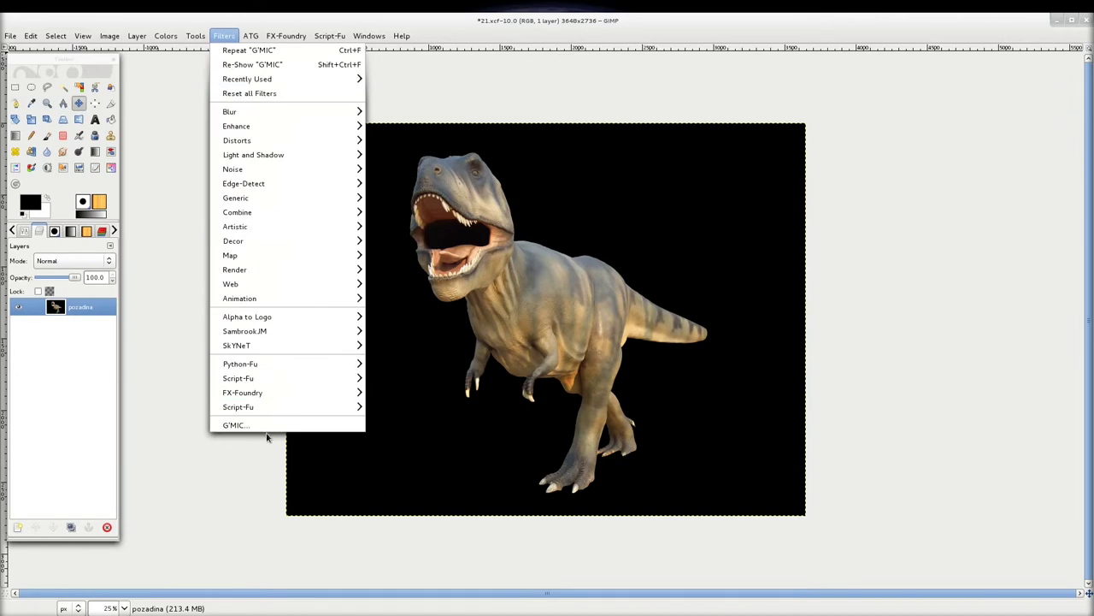
# Select the Edges on fire filter in the G'MIC filter list.
pyautogui.click(270, 424)
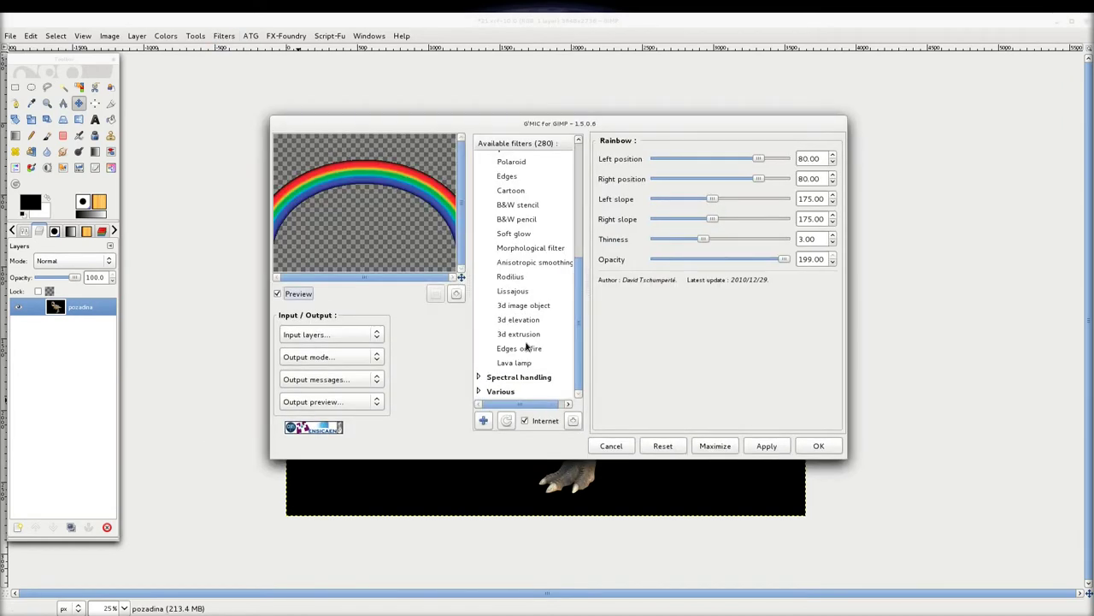
pyautogui.scroll(3, 518, 339)
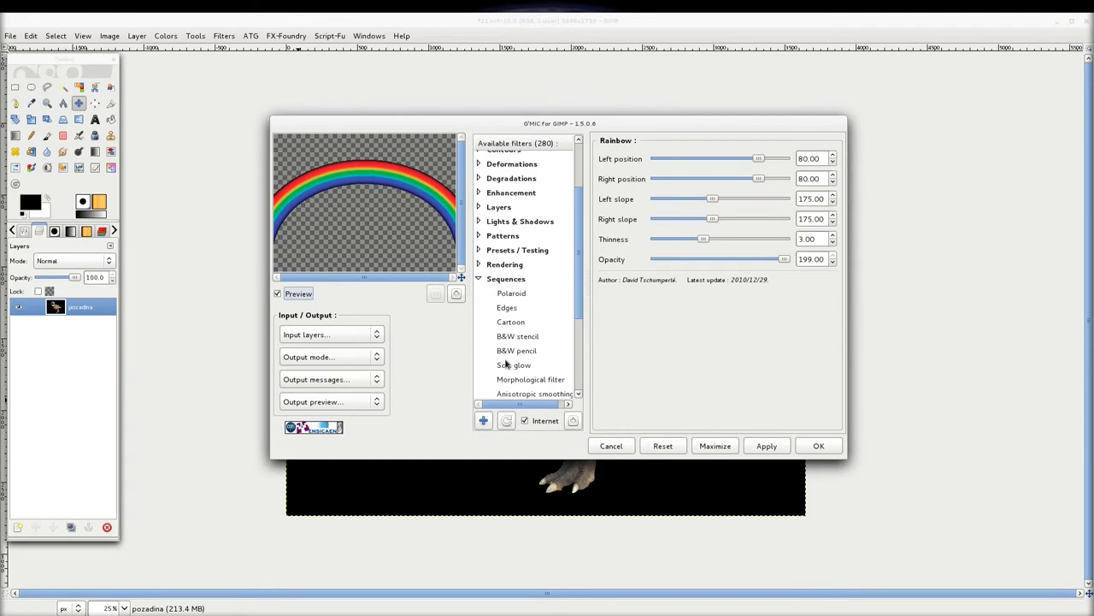
pyautogui.scroll(-3, 513, 357)
pyautogui.click(525, 350)
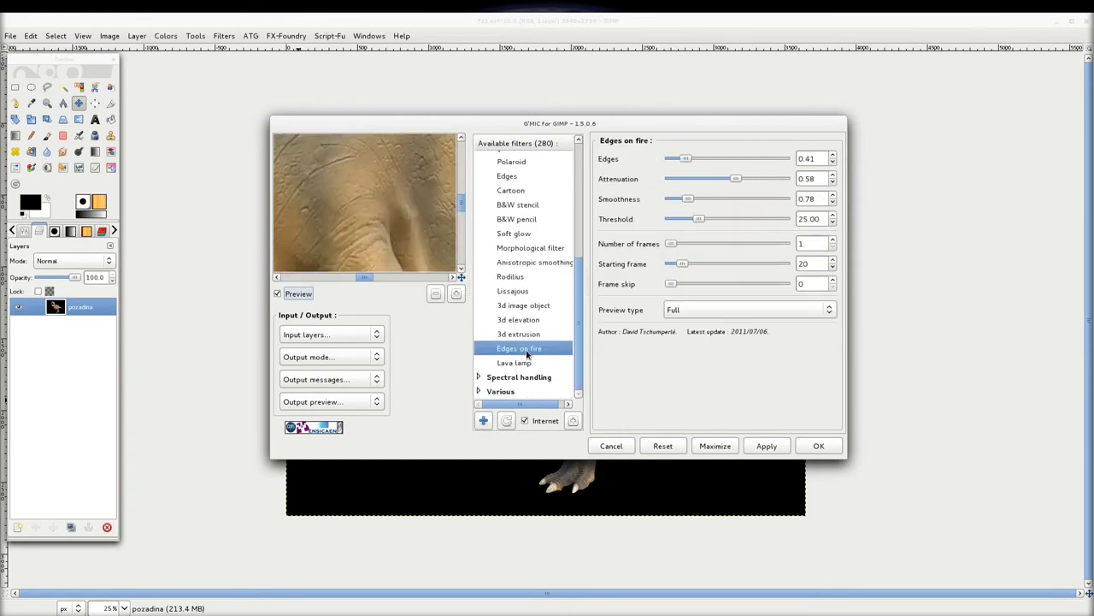
# Reset Edges on fire to defaults and zoom the preview out to the whole T-rex.
pyautogui.click(435, 294)
pyautogui.click(434, 294)
pyautogui.click(434, 295)
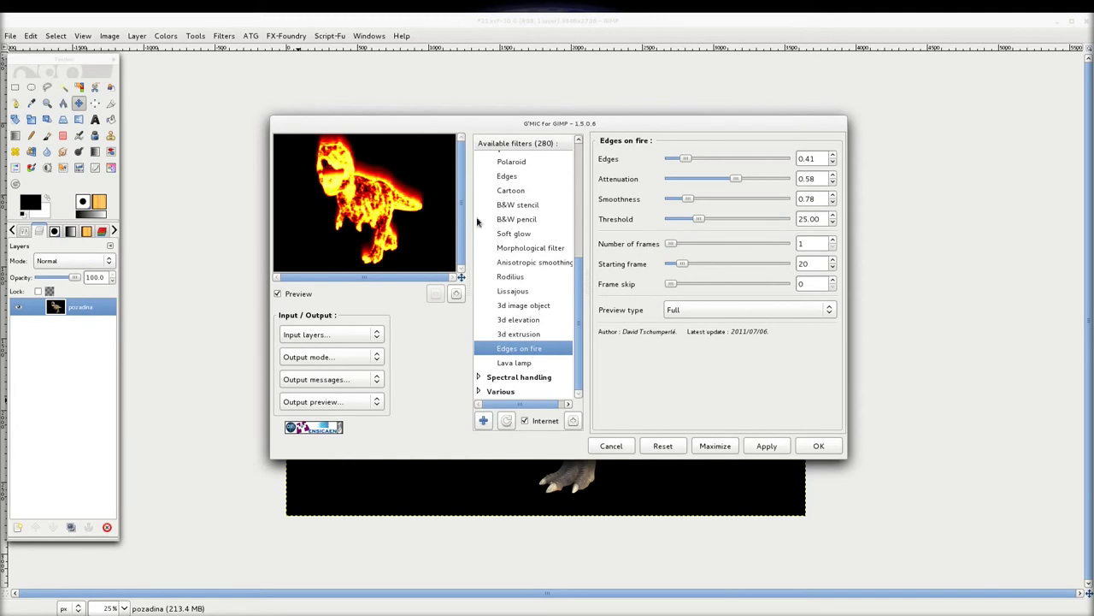
pyautogui.click(671, 449)
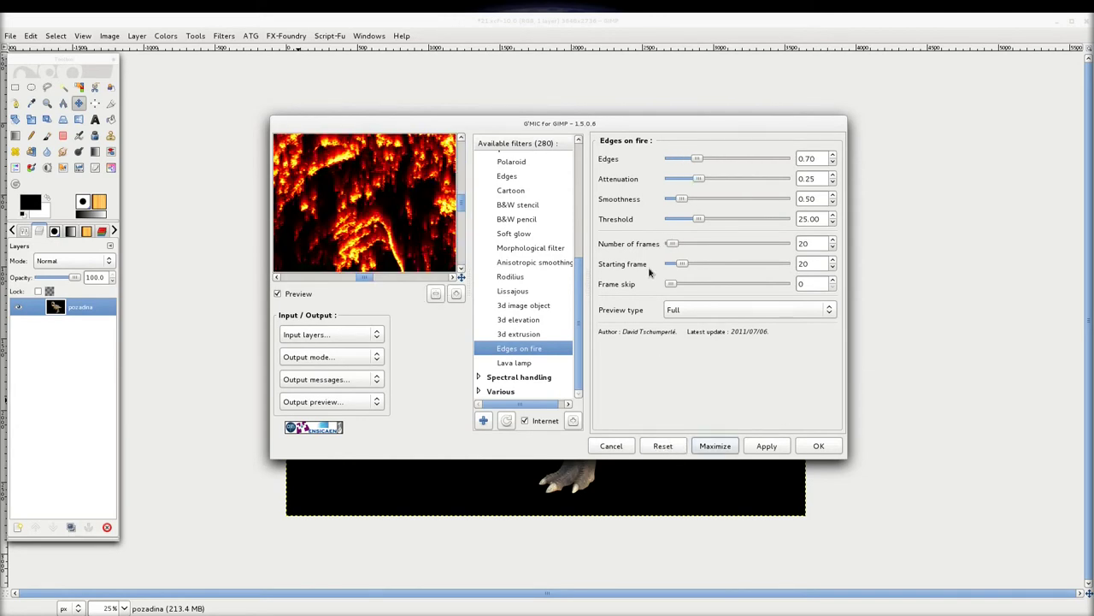
pyautogui.click(436, 294)
pyautogui.click(436, 294)
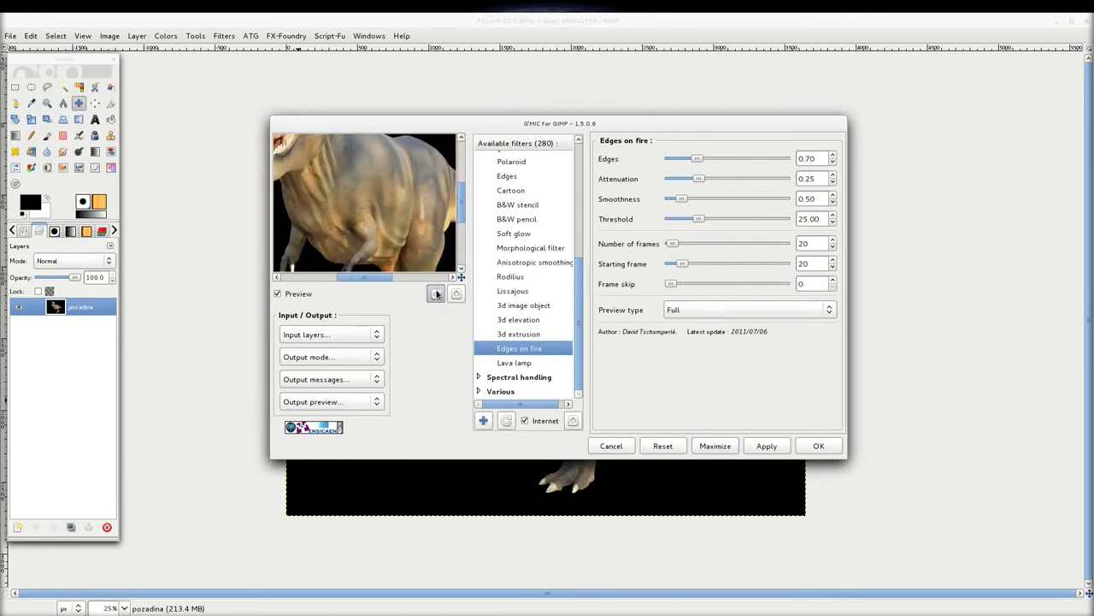
pyautogui.click(436, 293)
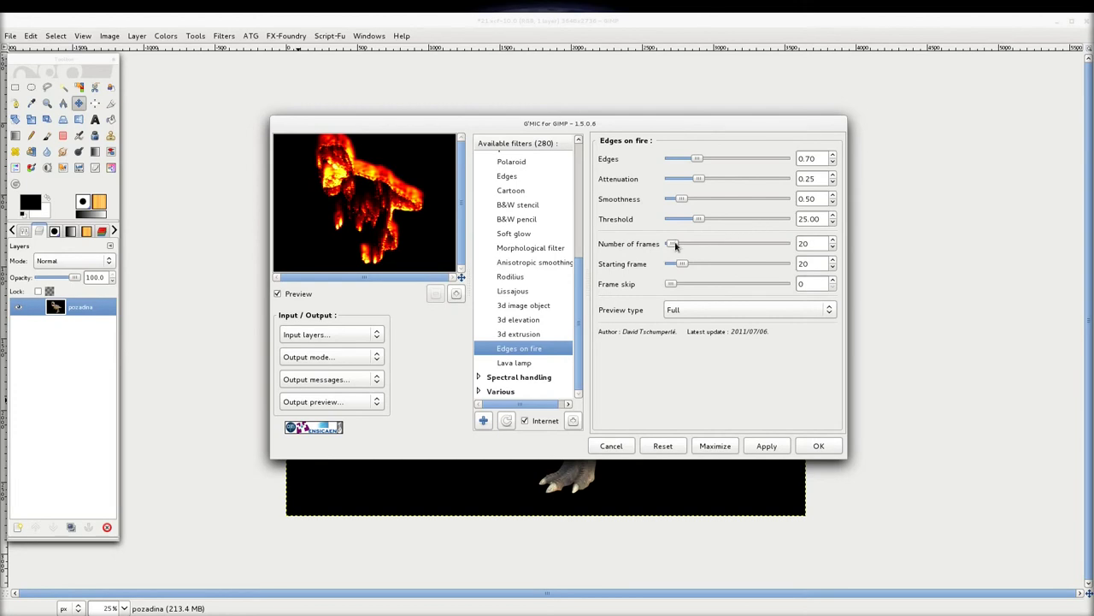
# Set Edges on fire to 1 frame with a starting frame of 15.
pyautogui.moveTo(674, 246); pyautogui.dragTo(665, 246)
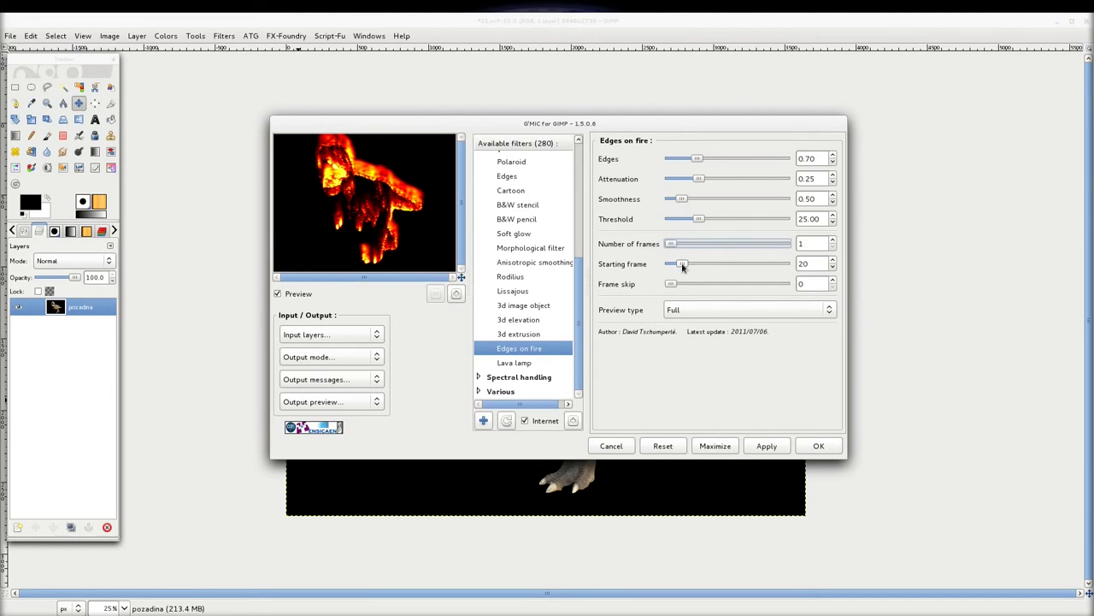
pyautogui.moveTo(681, 263); pyautogui.dragTo(743, 263)
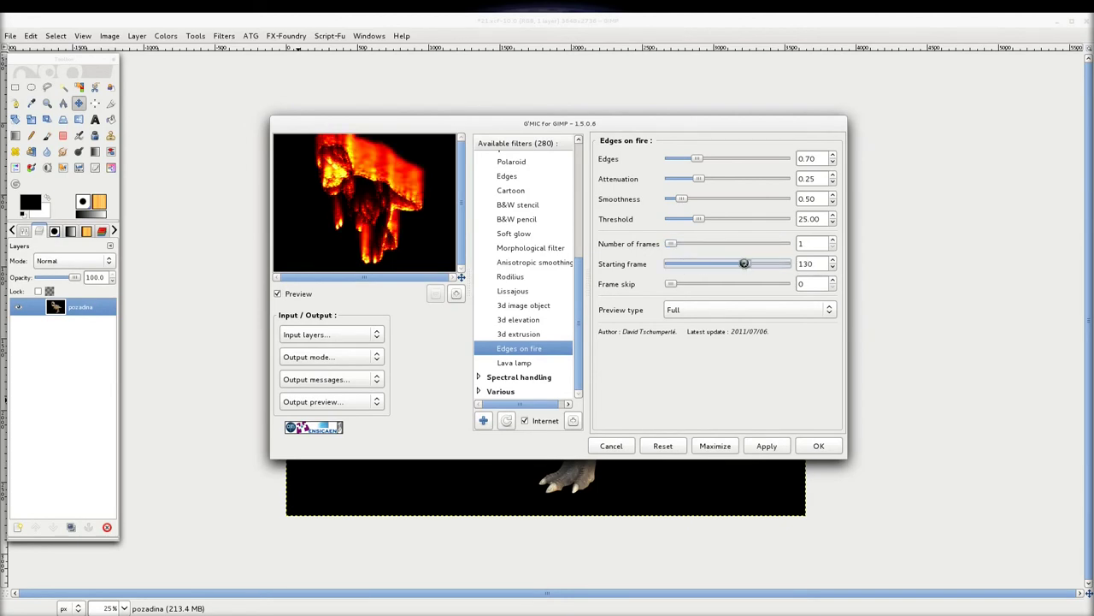
pyautogui.moveTo(744, 263); pyautogui.dragTo(764, 263)
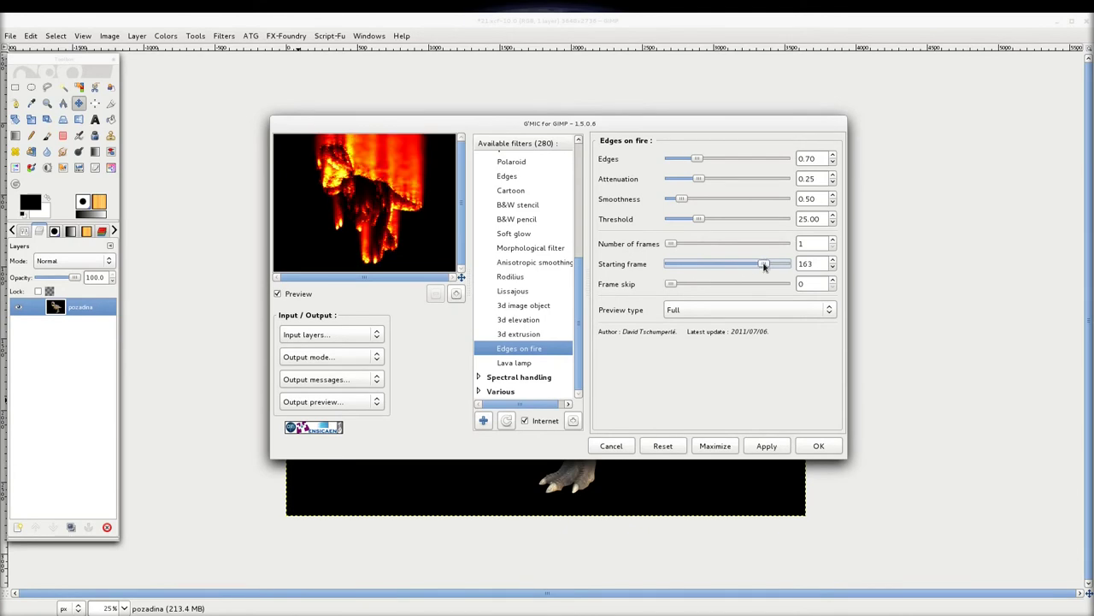
pyautogui.moveTo(765, 266)
pyautogui.mouseDown()
pyautogui.moveTo(674, 267)
pyautogui.moveTo(686, 266)
pyautogui.mouseUp()
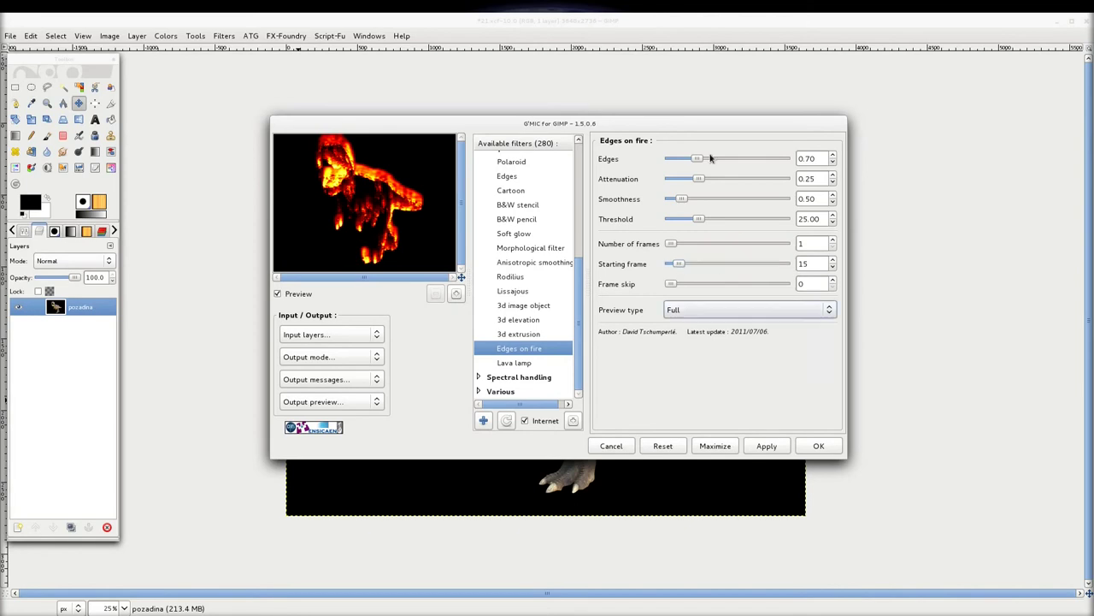
# Set Edges 0.54, Attenuation 0.54, Smoothness 0.83, Threshold 25.13 and apply the effect.
pyautogui.moveTo(699, 159)
pyautogui.mouseDown()
pyautogui.moveTo(740, 159)
pyautogui.moveTo(686, 160)
pyautogui.mouseUp()
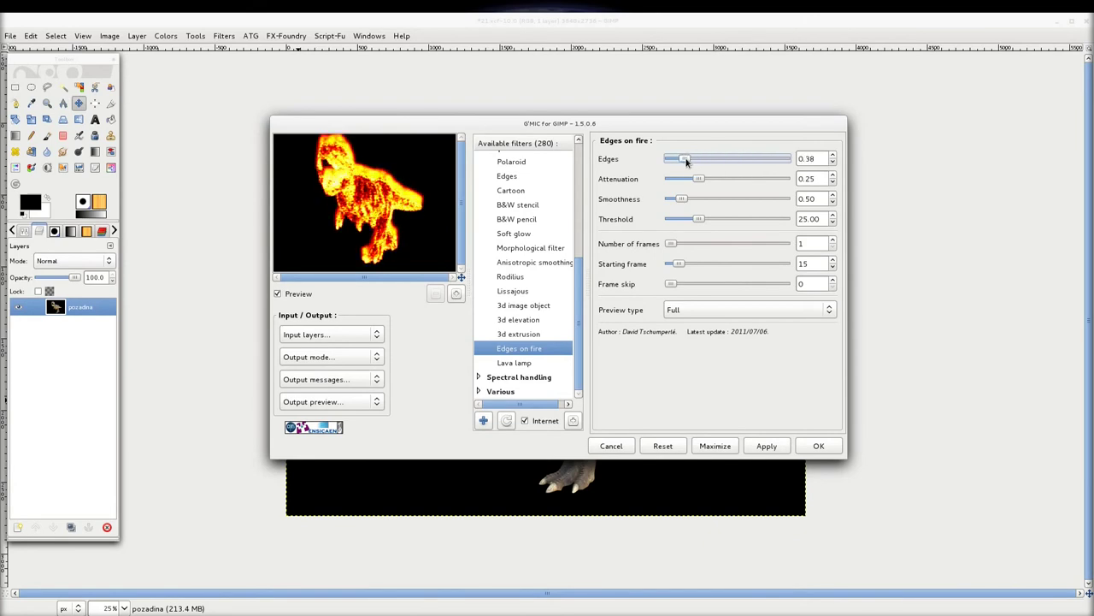
pyautogui.moveTo(687, 160); pyautogui.dragTo(695, 160)
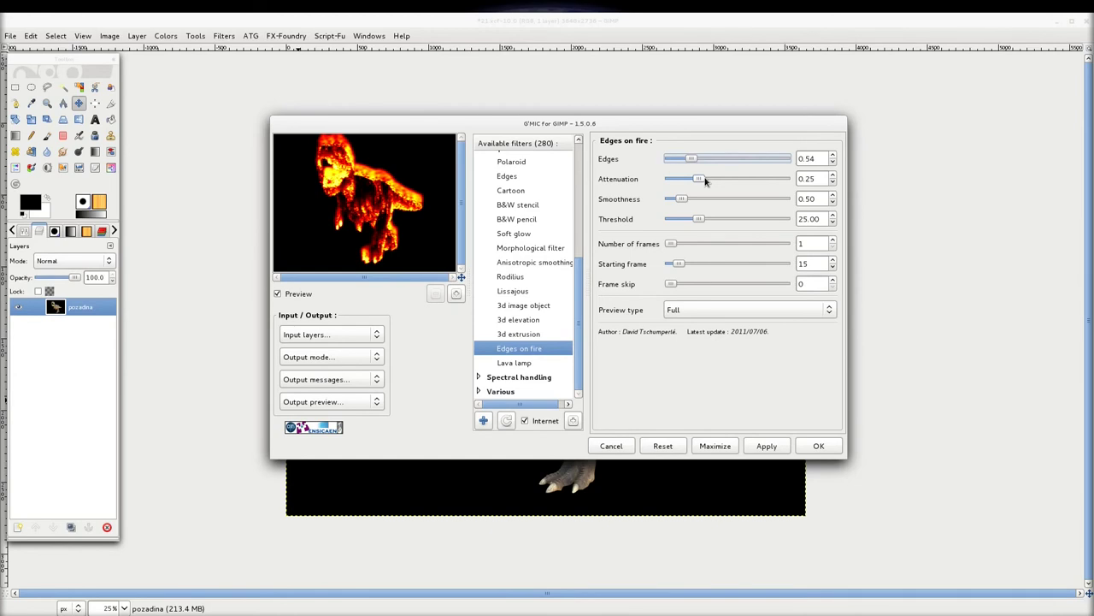
pyautogui.moveTo(706, 180)
pyautogui.mouseDown()
pyautogui.moveTo(732, 178)
pyautogui.moveTo(691, 199)
pyautogui.mouseUp()
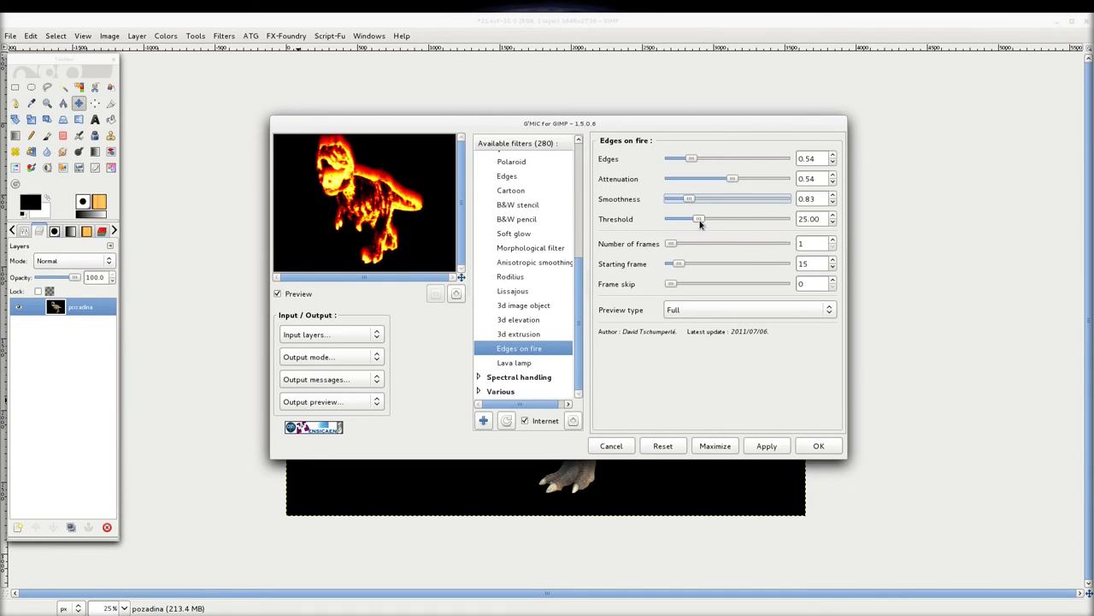
pyautogui.moveTo(700, 220); pyautogui.dragTo(699, 218)
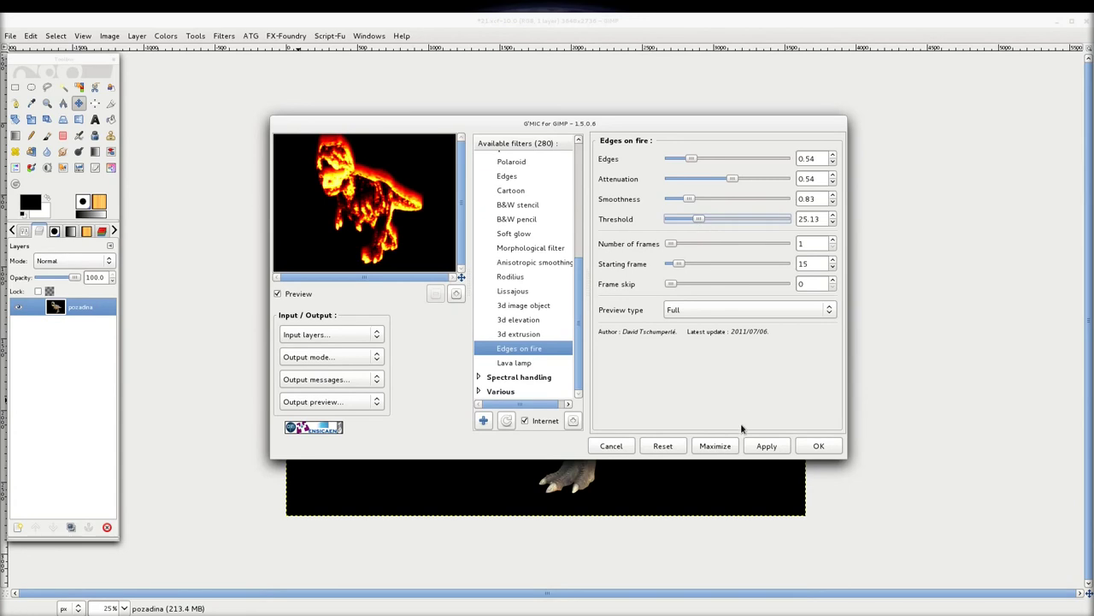
pyautogui.click(767, 446)
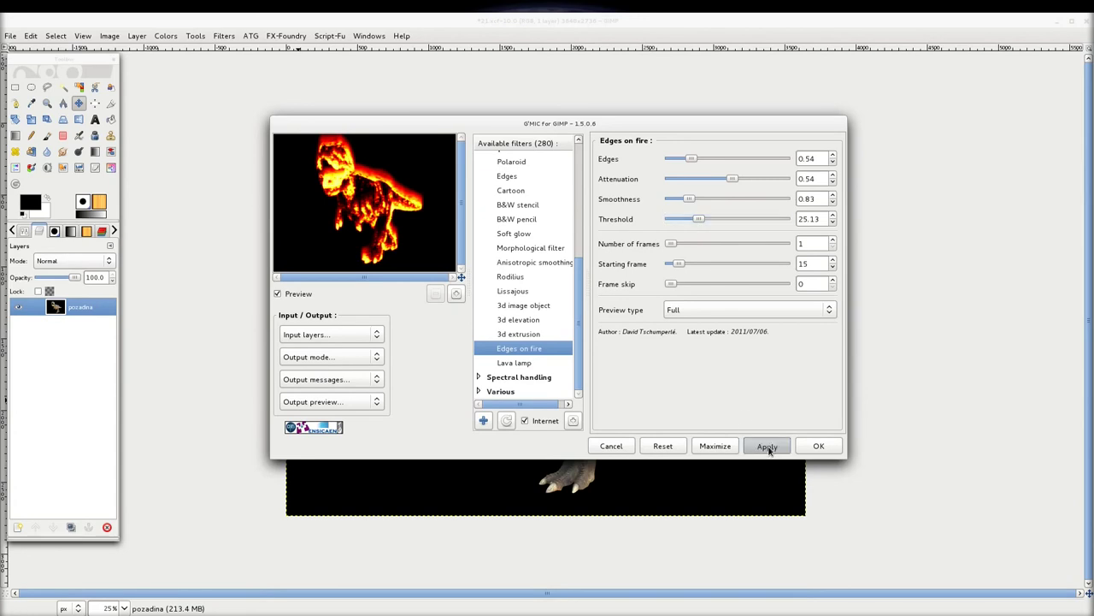
# Close G'MIC and zoom in to inspect the fiery outline around the T-rex jaw.
pyautogui.click(819, 445)
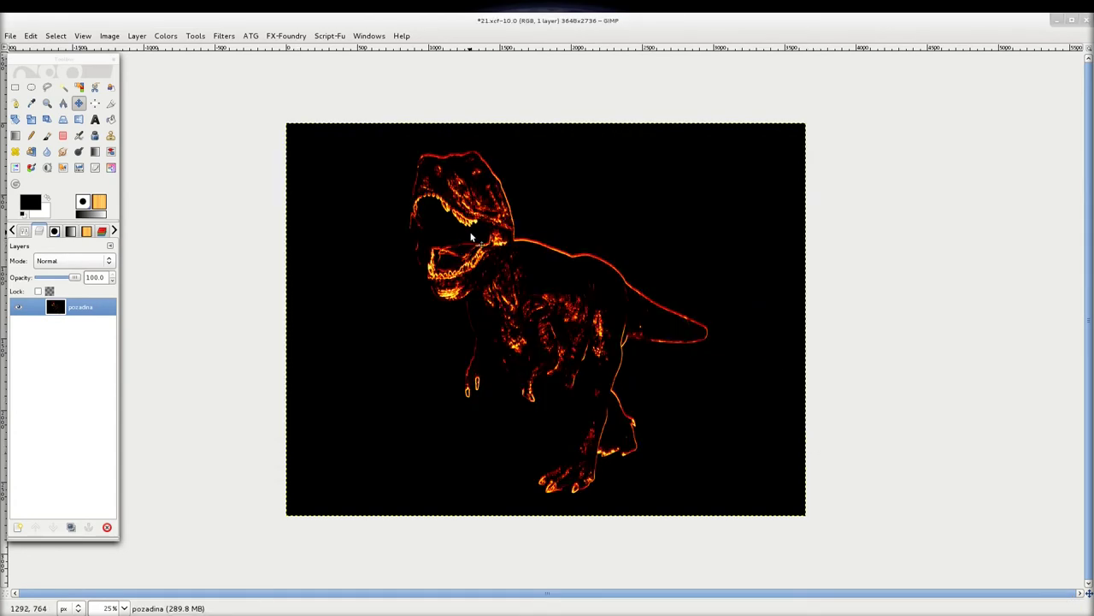
pyautogui.keyDown('ctrl'); pyautogui.scroll(1, 471, 237); pyautogui.keyUp('ctrl')
pyautogui.keyDown('ctrl'); pyautogui.scroll(2, 471, 237); pyautogui.keyUp('ctrl')
pyautogui.keyDown('ctrl'); pyautogui.scroll(1, 471, 237); pyautogui.keyUp('ctrl')
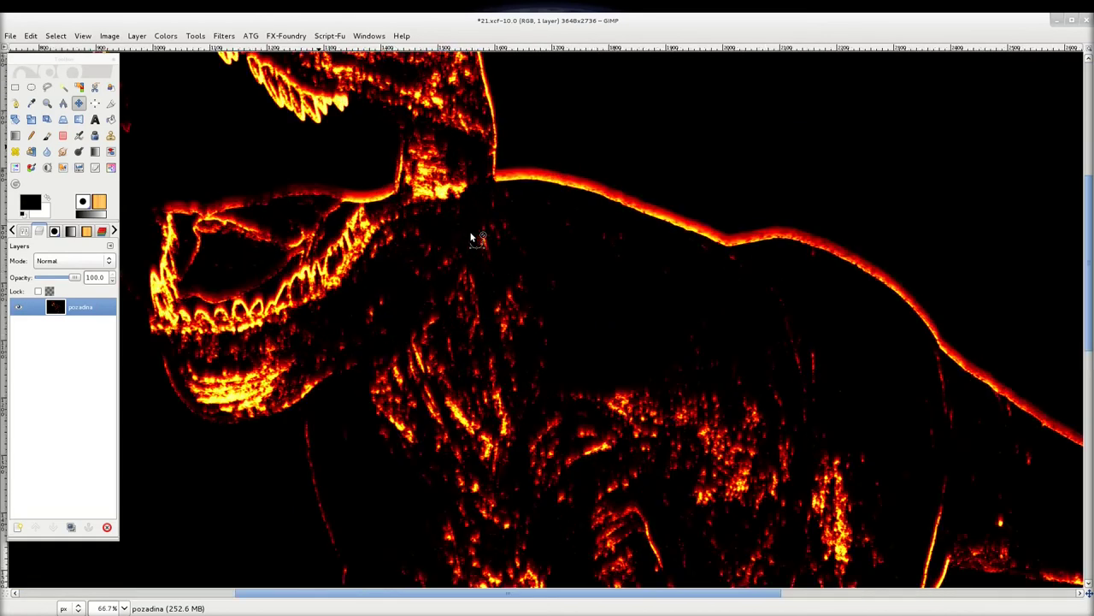
pyautogui.keyDown('ctrl'); pyautogui.scroll(2, 471, 236); pyautogui.keyUp('ctrl')
pyautogui.keyDown('ctrl'); pyautogui.scroll(1, 472, 237); pyautogui.keyUp('ctrl')
pyautogui.moveTo(539, 248); pyautogui.dragTo(655, 416)
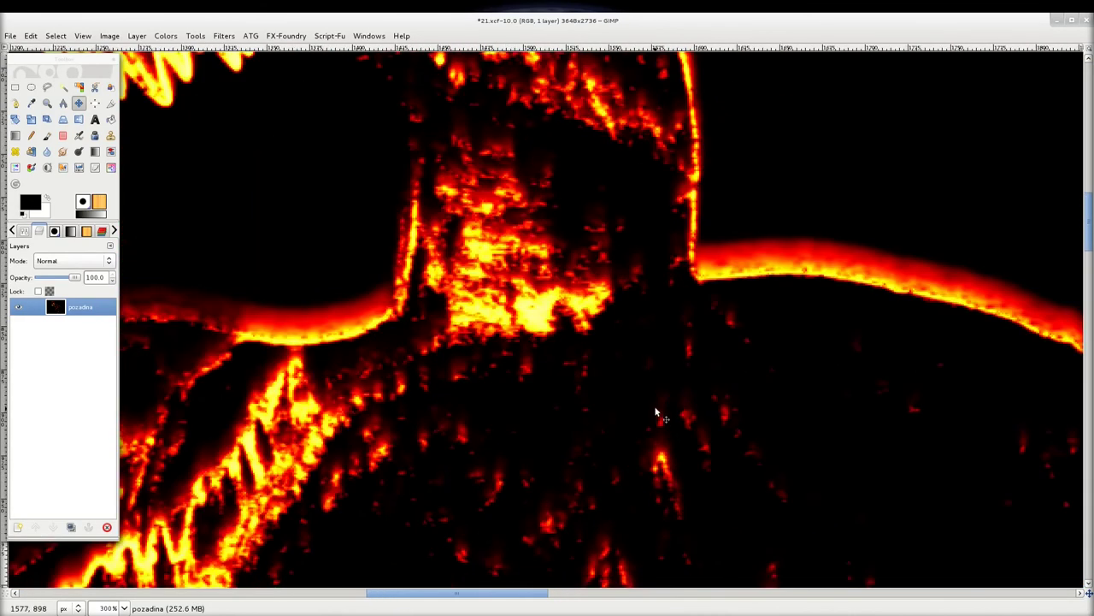
pyautogui.moveTo(522, 205); pyautogui.dragTo(752, 371)
pyautogui.moveTo(542, 196); pyautogui.dragTo(658, 209)
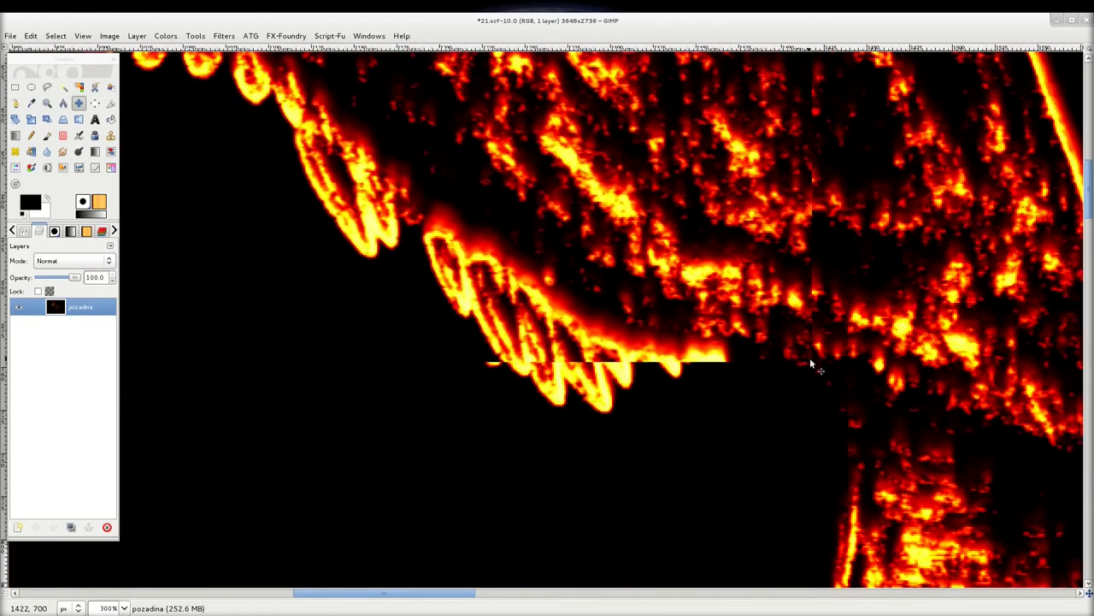
pyautogui.moveTo(631, 159); pyautogui.dragTo(840, 391)
pyautogui.moveTo(653, 212); pyautogui.dragTo(460, 364)
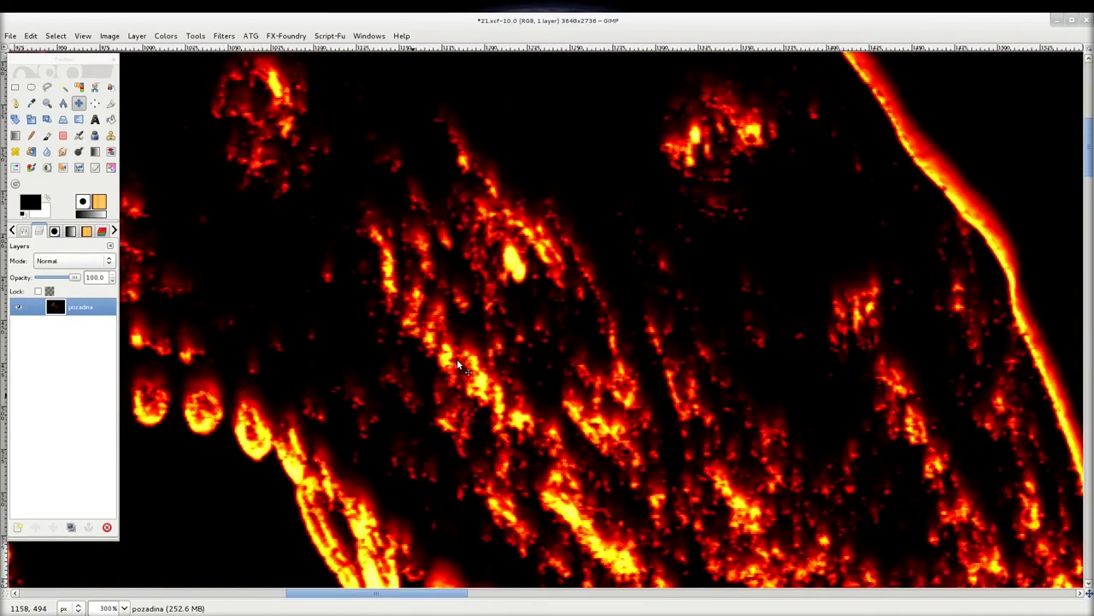
pyautogui.moveTo(709, 219)
pyautogui.mouseDown()
pyautogui.moveTo(679, 442)
pyautogui.moveTo(697, 324)
pyautogui.mouseUp()
# Pan and zoom across the canvas to inspect the flaming head, neck and back outline.
pyautogui.scroll(-2, 537, 391)
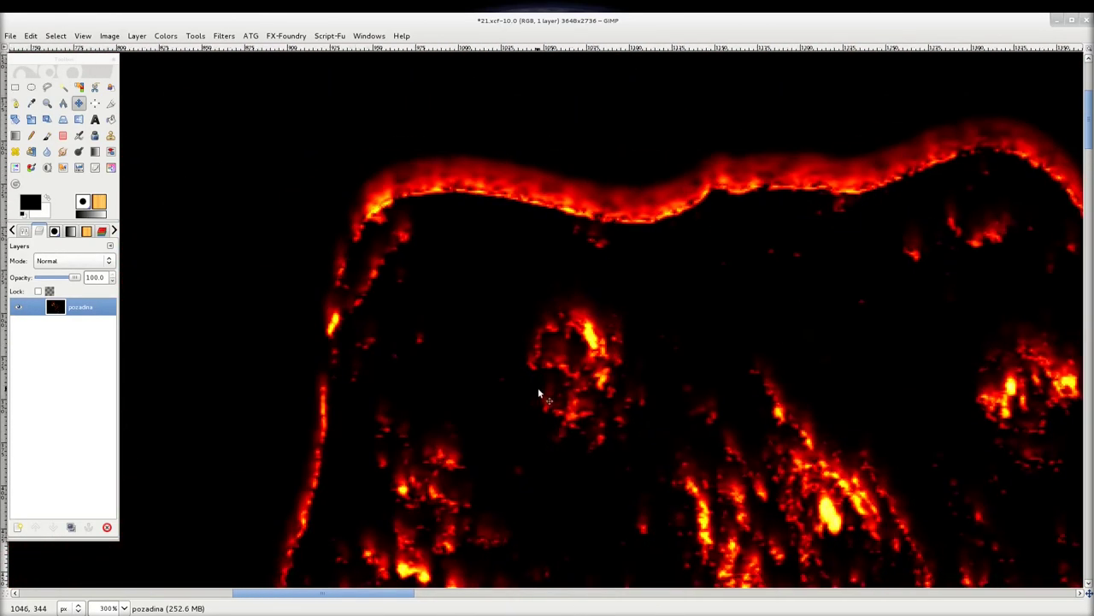
pyautogui.moveTo(537, 391); pyautogui.dragTo(628, 215)
pyautogui.scroll(-1, 691, 334)
pyautogui.scroll(-1, 815, 417)
pyautogui.scroll(-3, 815, 417)
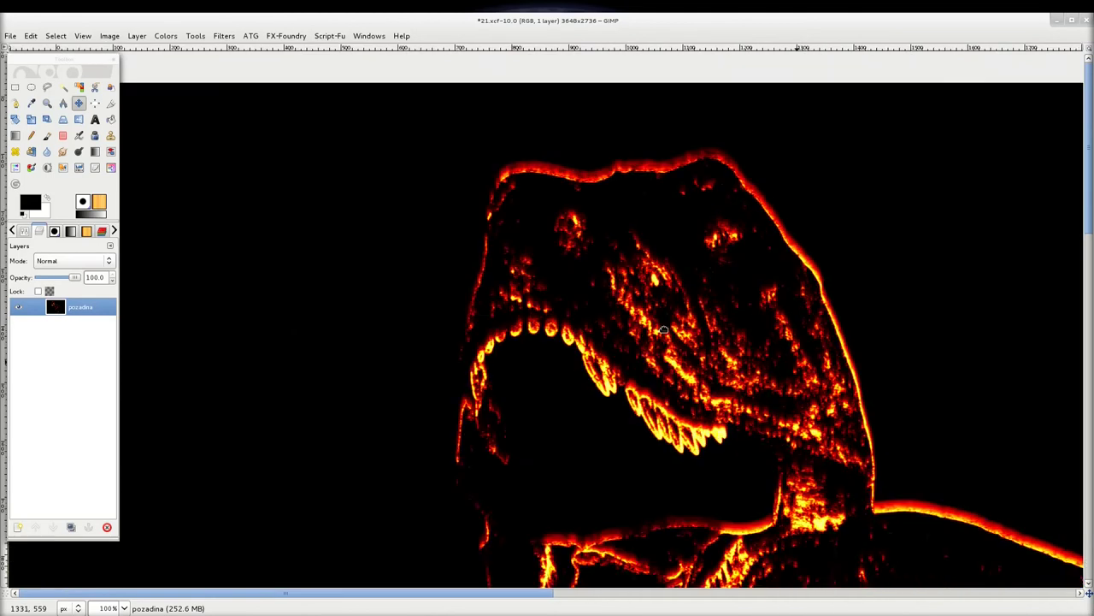
pyautogui.hscroll(5, 829, 397)
pyautogui.moveTo(823, 414); pyautogui.dragTo(586, 281)
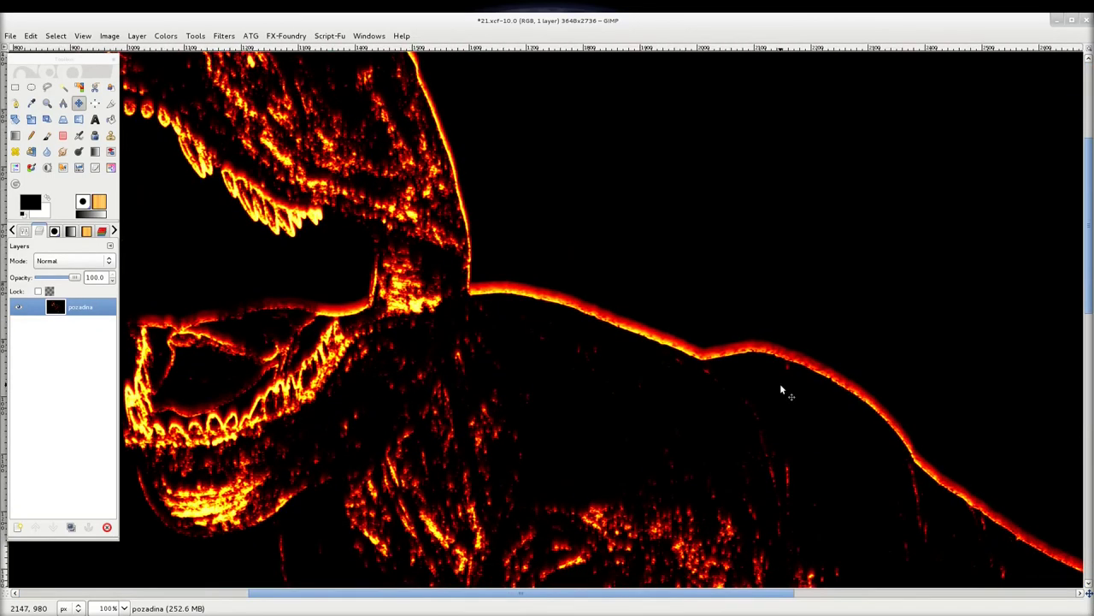
pyautogui.moveTo(878, 436); pyautogui.dragTo(708, 330)
pyautogui.scroll(-3, 560, 415)
pyautogui.scroll(1, 562, 330)
pyautogui.scroll(1, 596, 318)
pyautogui.scroll(1, 637, 313)
pyautogui.scroll(-1, 637, 313)
pyautogui.hscroll(-2, 684, 307)
pyautogui.scroll(-2, 708, 304)
pyautogui.scroll(-2, 707, 305)
pyautogui.scroll(-2, 672, 220)
pyautogui.scroll(1, 678, 167)
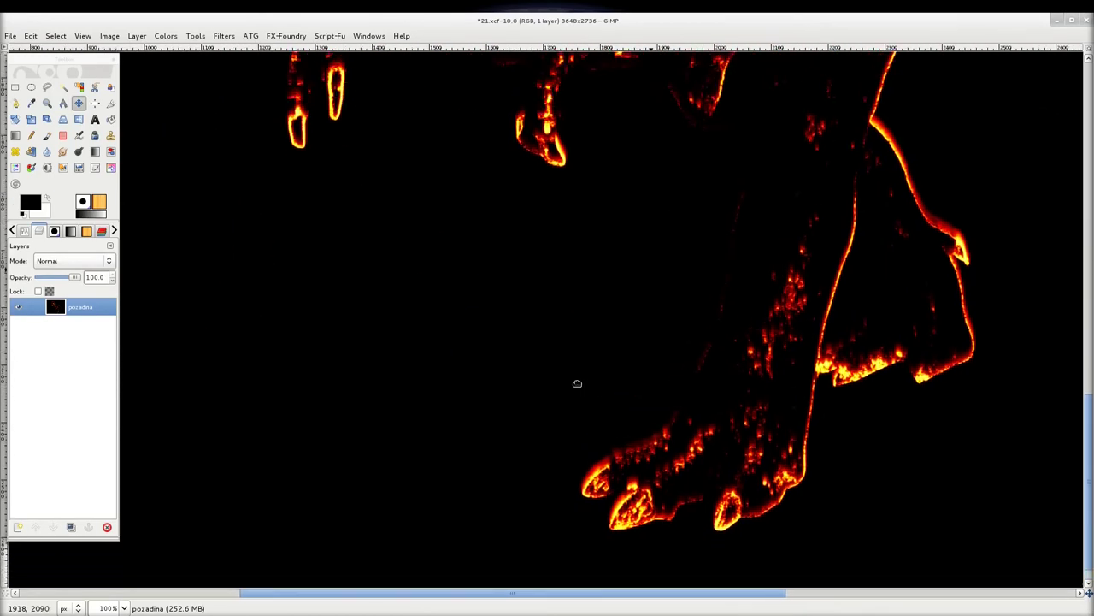
pyautogui.hscroll(1, 579, 384)
pyautogui.scroll(5, 579, 384)
pyautogui.scroll(2, 690, 128)
pyautogui.scroll(1, 704, 384)
pyautogui.scroll(-3, 607, 175)
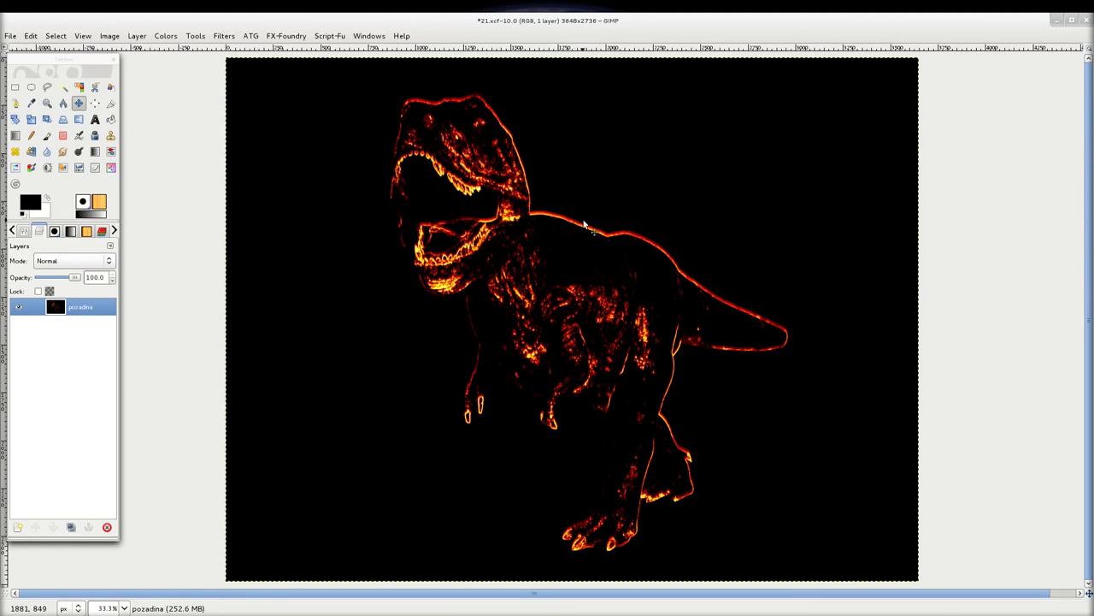
pyautogui.hscroll(1, 579, 224)
# Check the fire horse wallpaper in Firefox, then minimize it to return to GIMP.
pyautogui.hotkey('alt', 'Tab')
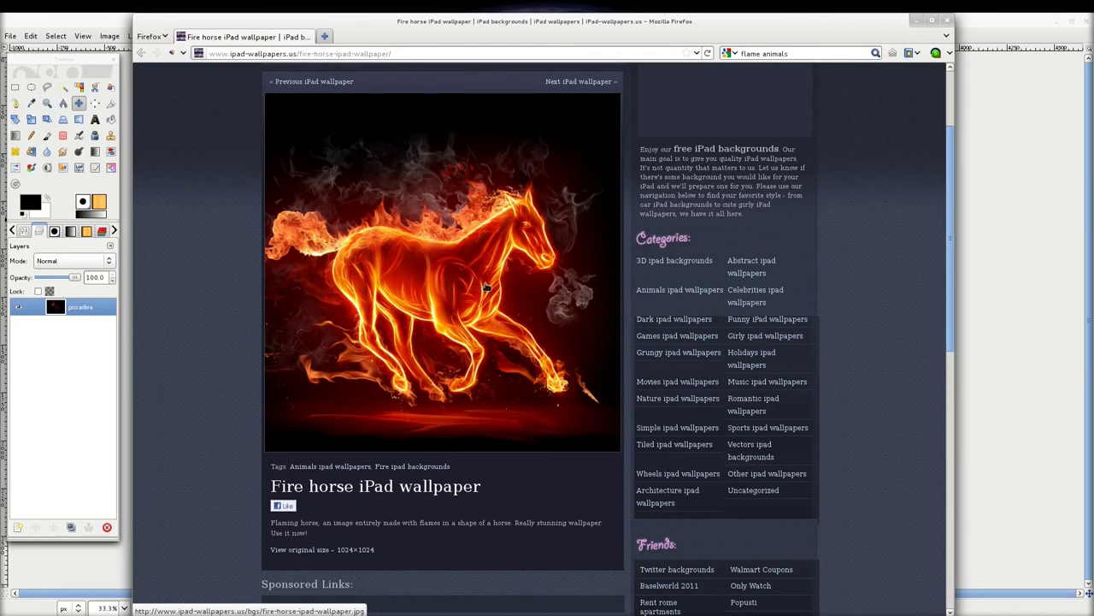
pyautogui.click(921, 20)
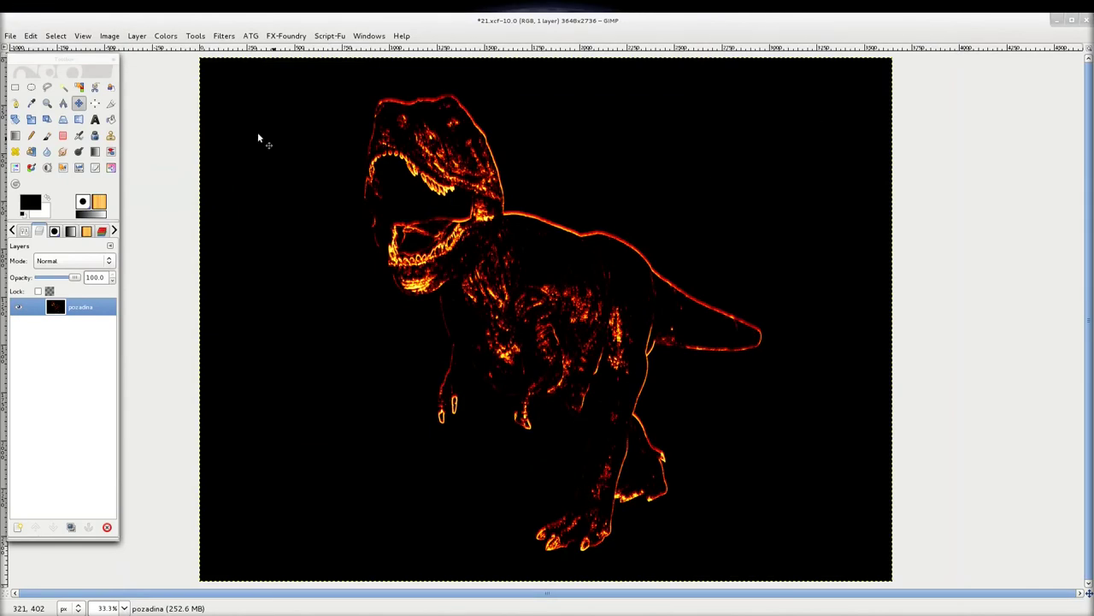